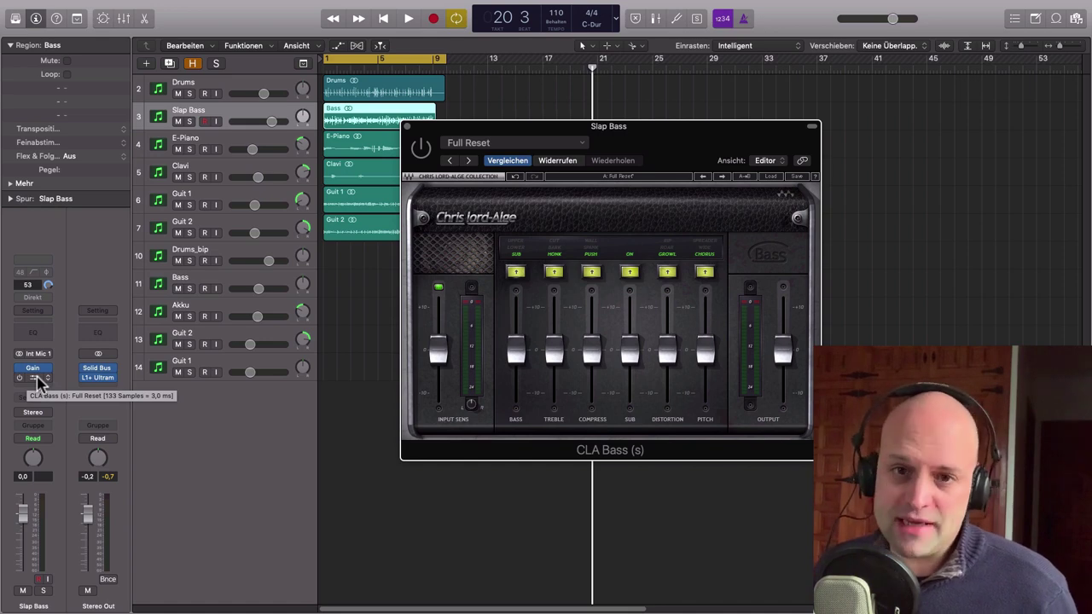
Reposition the CLA Bass plug-in slightly and try out its Input Sens and Output level faders.
mouse_move(694, 137)
mouse_down()
mouse_move(710, 133)
mouse_move(683, 134)
mouse_up()
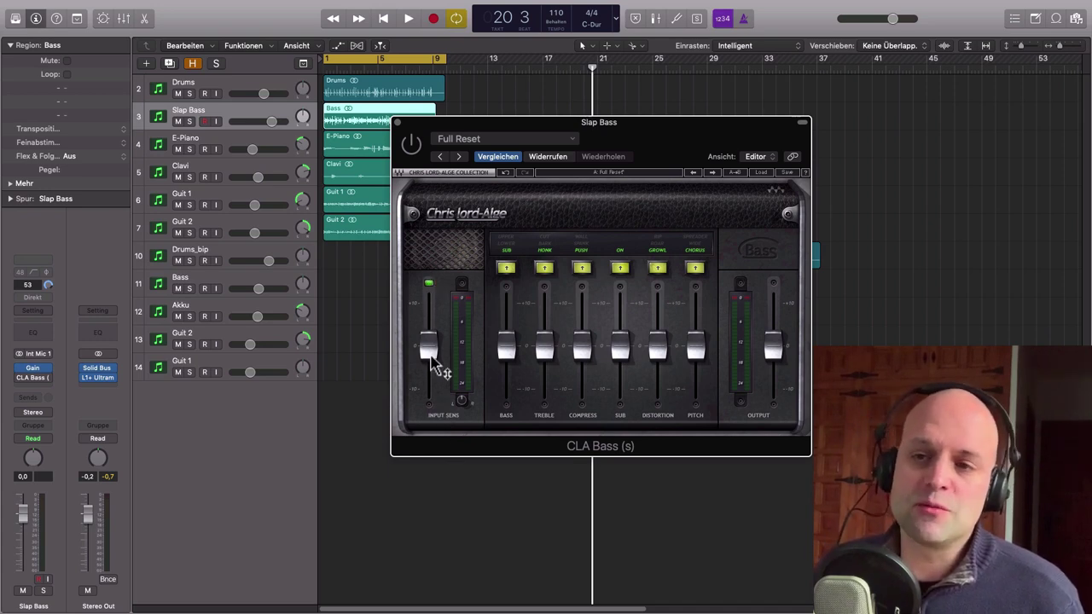
mouse_move(434, 365)
mouse_down()
mouse_move(430, 317)
mouse_move(431, 355)
mouse_up()
mouse_move(774, 351)
mouse_down()
mouse_move(774, 361)
mouse_move(778, 350)
mouse_up()
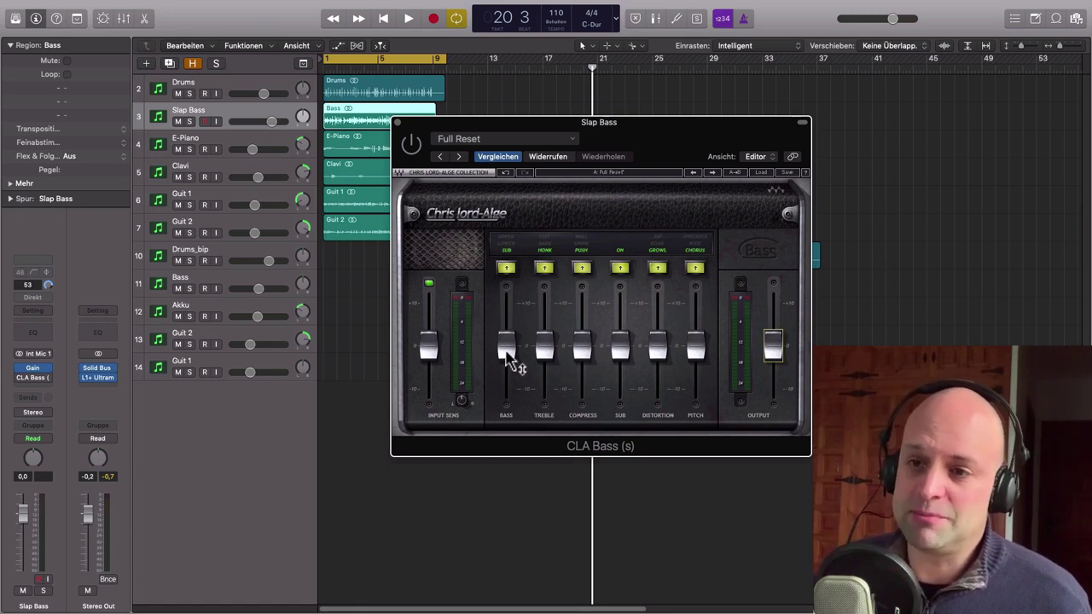
Try boosting the Bass and Treble faders of CLA Bass, then return both to 0.
drag(510, 360, 509, 351)
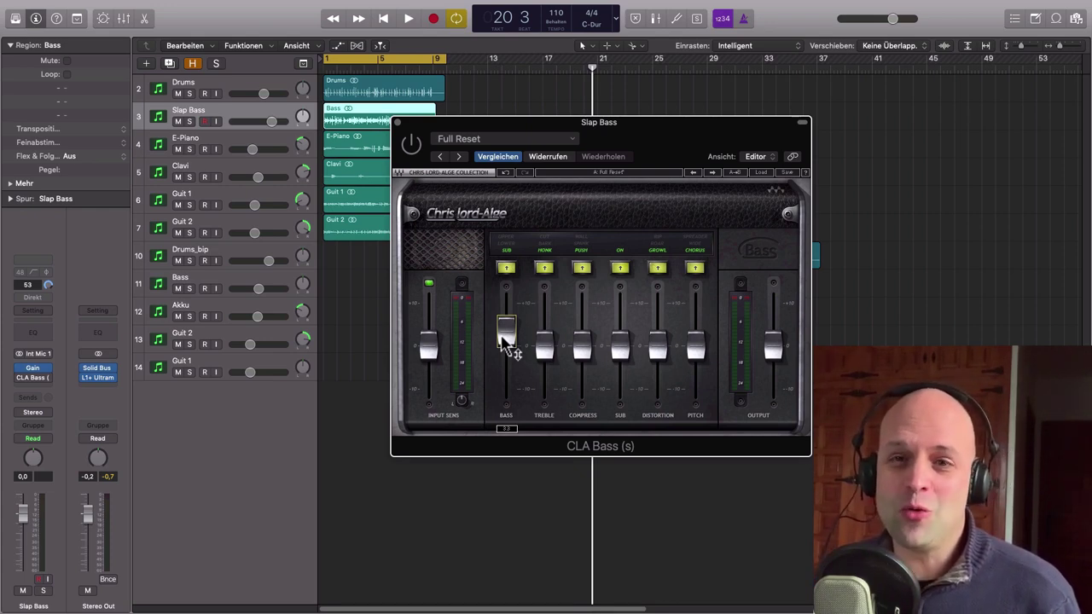
drag(506, 341, 551, 342)
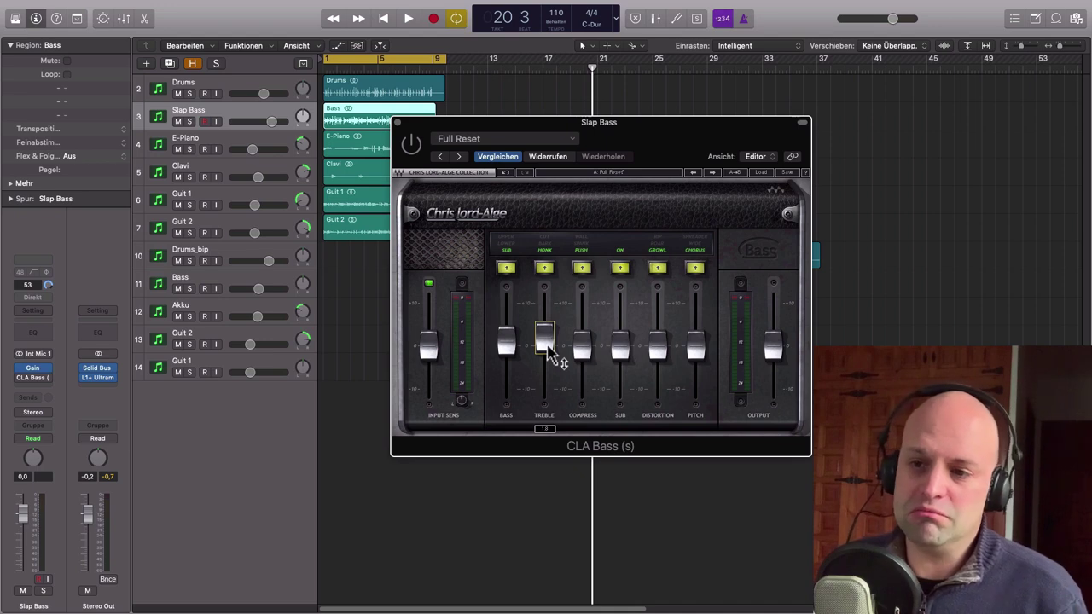
drag(506, 356, 508, 347)
drag(546, 334, 546, 345)
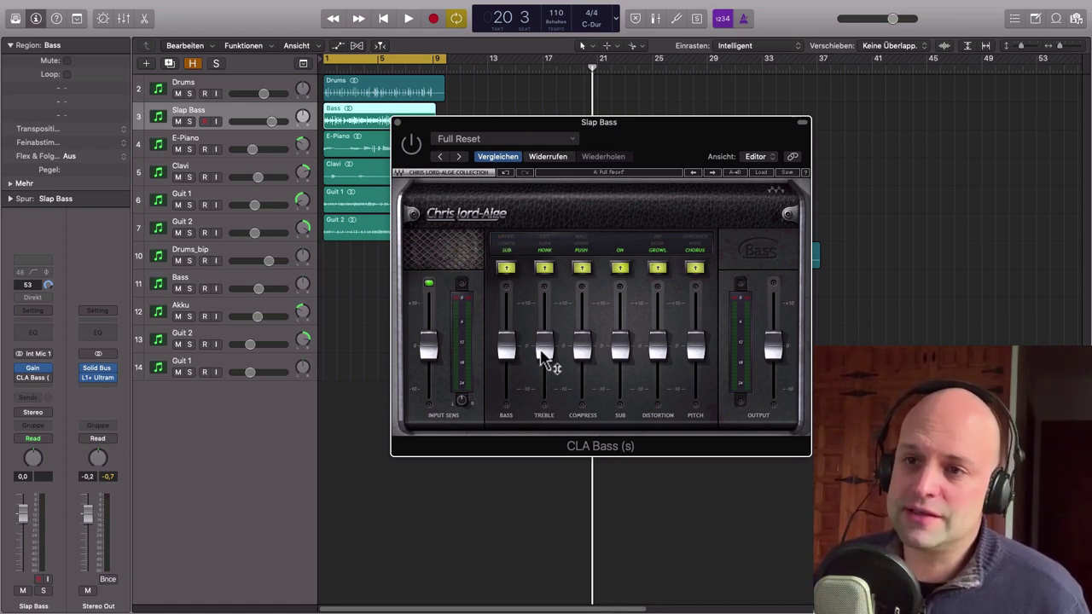
drag(546, 358, 543, 417)
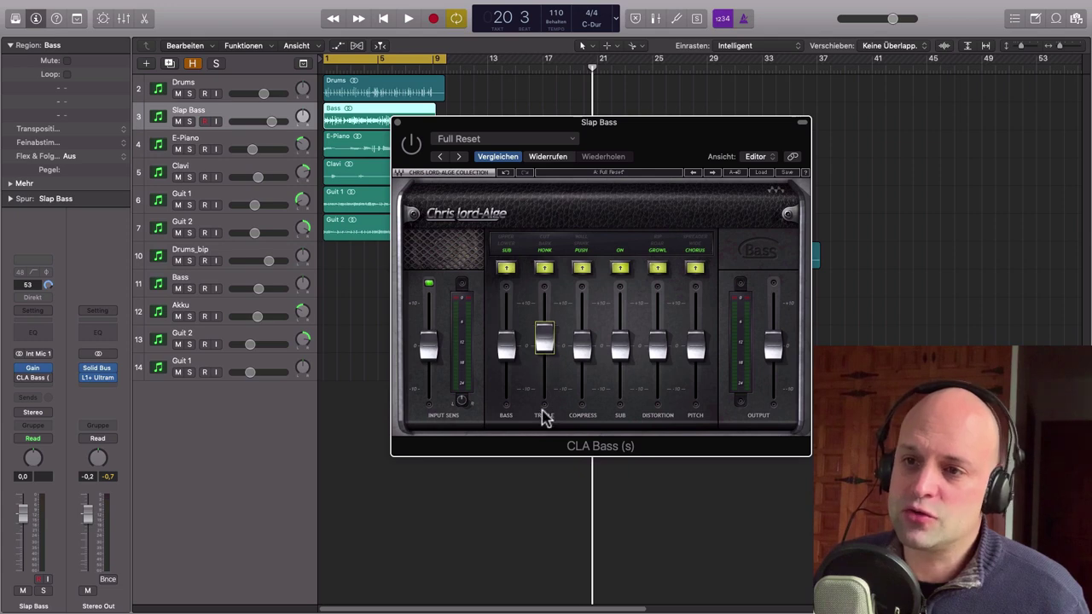
click(545, 266)
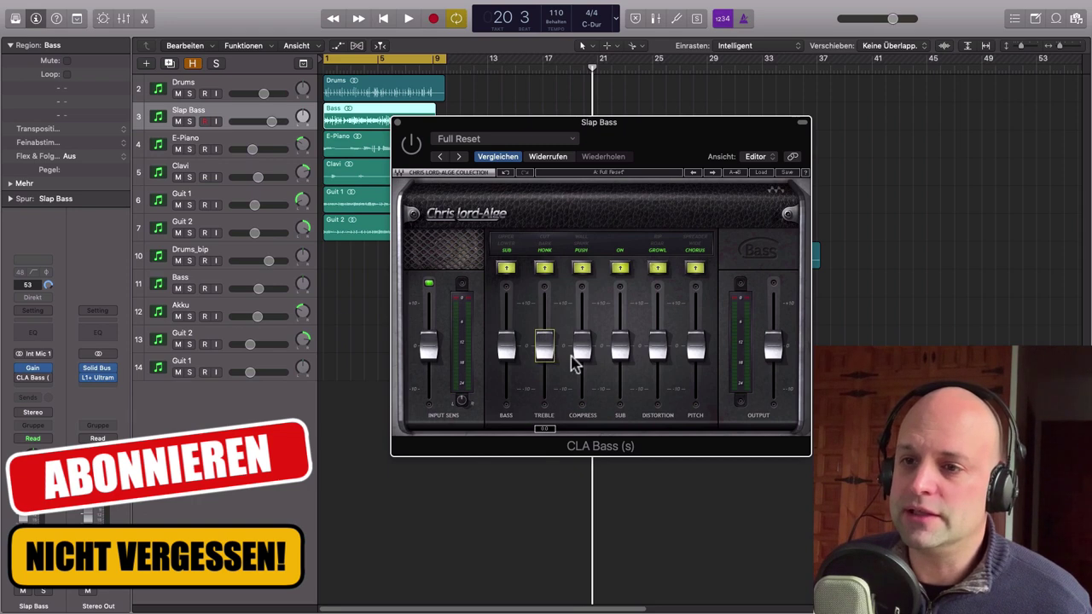
Try the Compress fader of CLA Bass and cycle its compression modes back to Push.
click(582, 345)
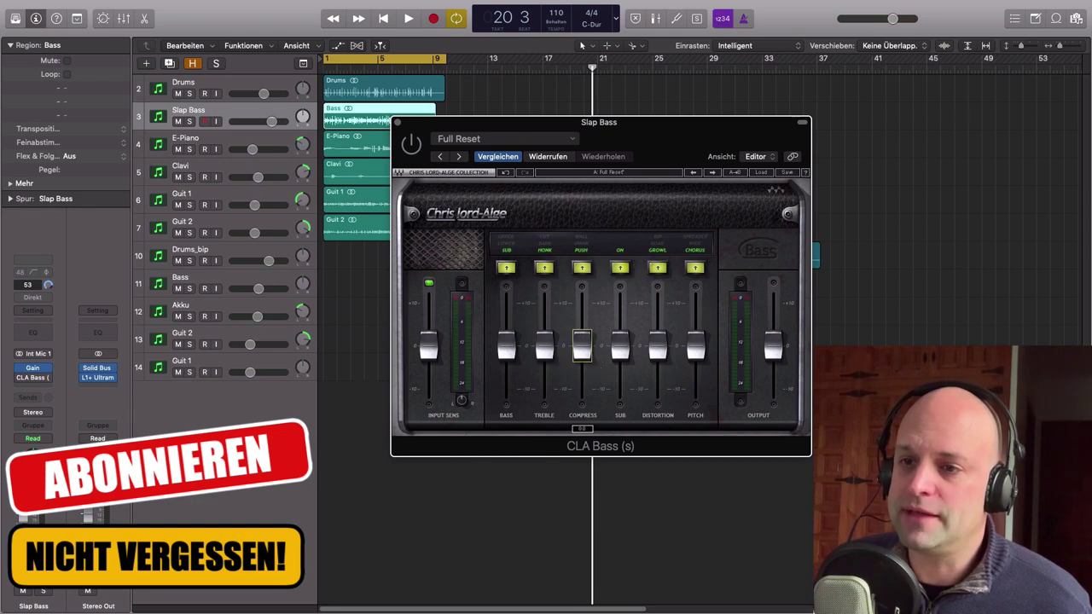
click(586, 247)
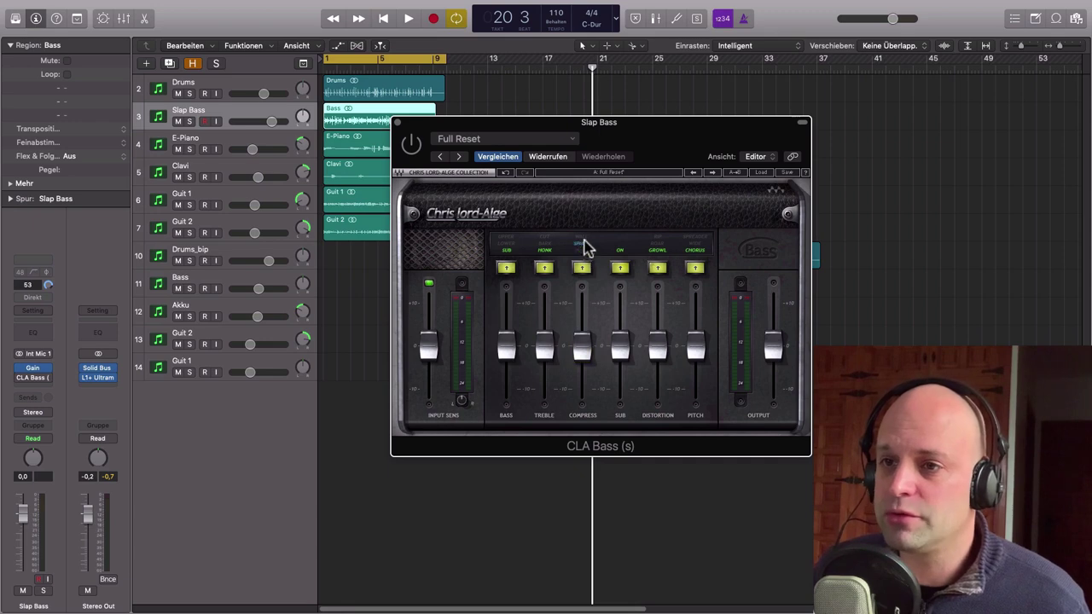
click(586, 255)
click(584, 348)
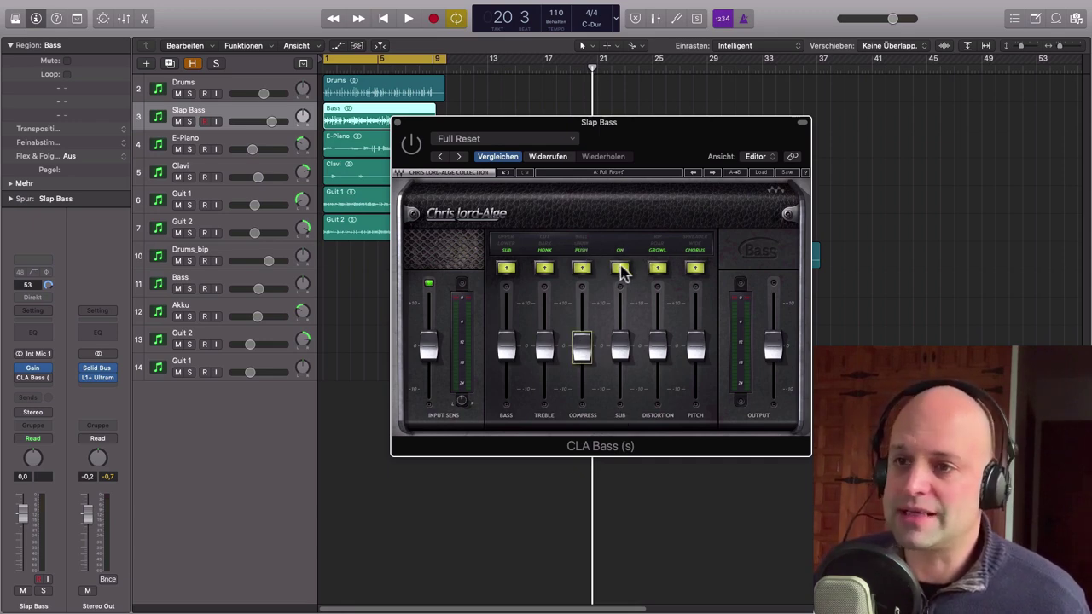
Toggle the Sub section of CLA Bass, try lowering its fader, and reset the fader to 0.
click(620, 269)
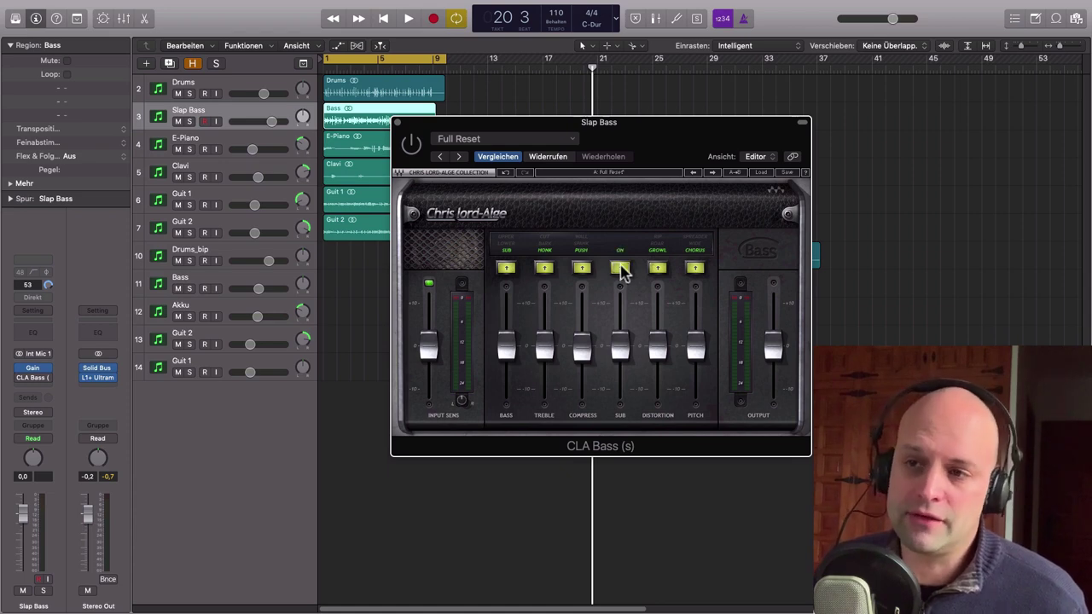
drag(622, 349, 629, 371)
alt+click(625, 361)
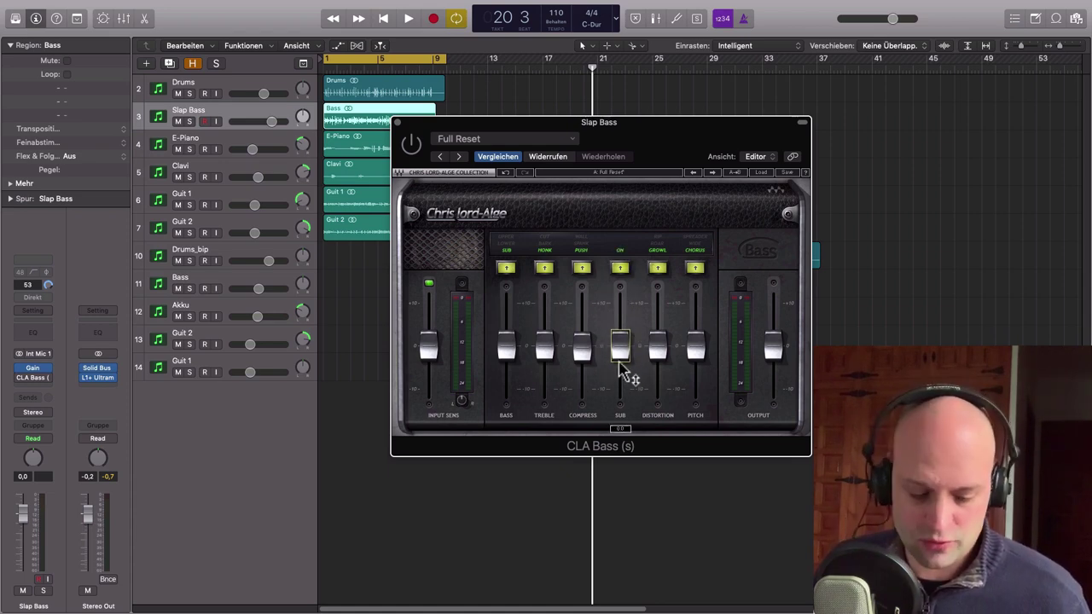
Try the Distortion and Pitch faders, cycle the Pitch modes back to Chorus, and reset the Pitch fader to 0.
click(662, 350)
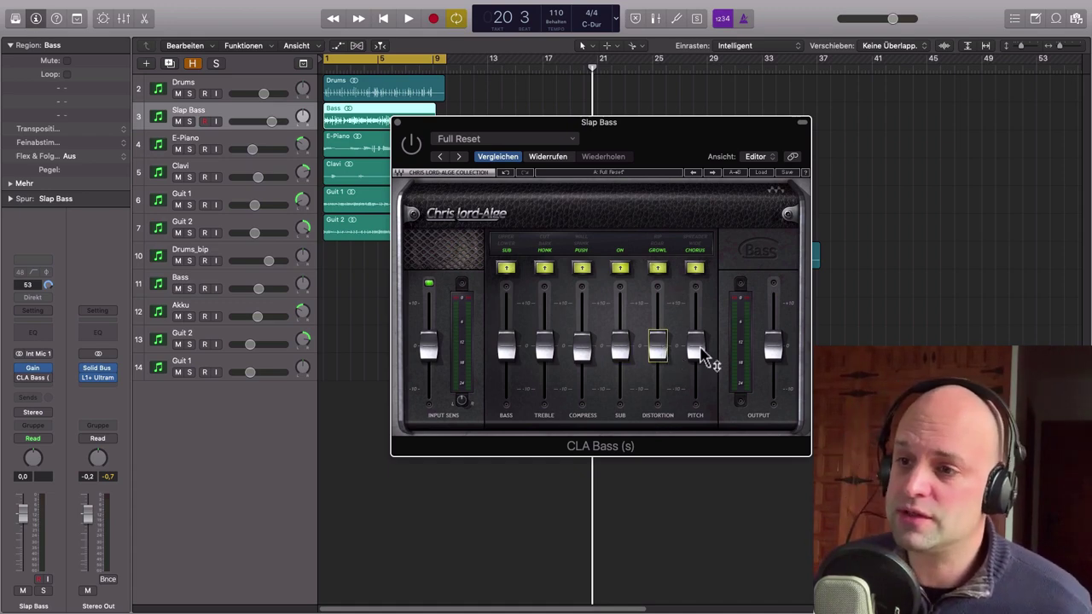
drag(702, 358, 700, 345)
click(701, 249)
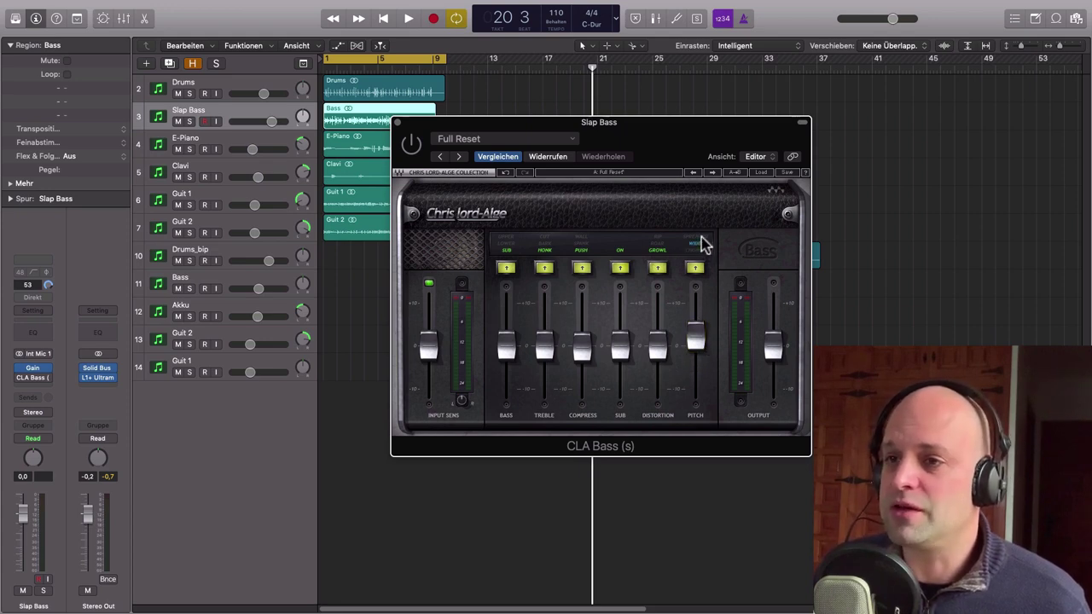
click(698, 258)
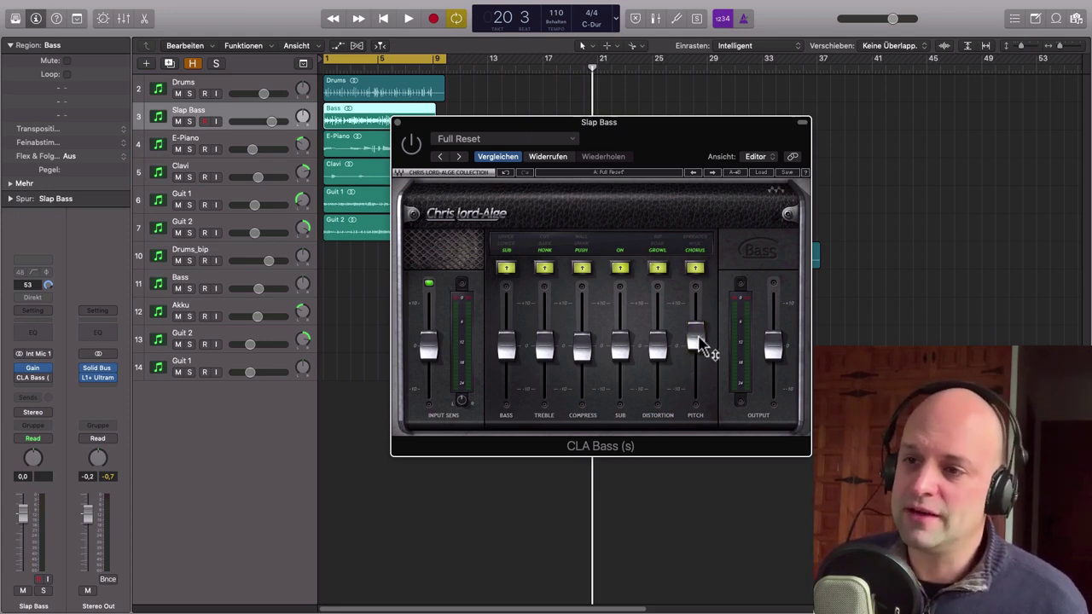
alt+click(695, 339)
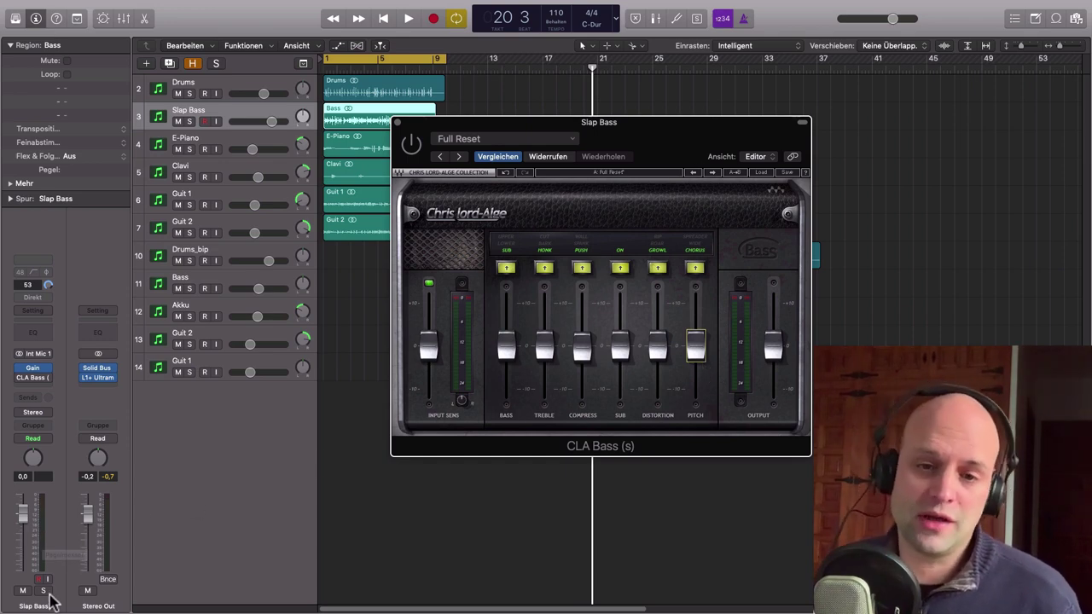
Play the arrangement from the start, listen briefly to the Slap Bass track in solo, and stop playback.
mouse_move(635, 161)
mouse_down()
mouse_move(677, 141)
mouse_move(633, 162)
mouse_up()
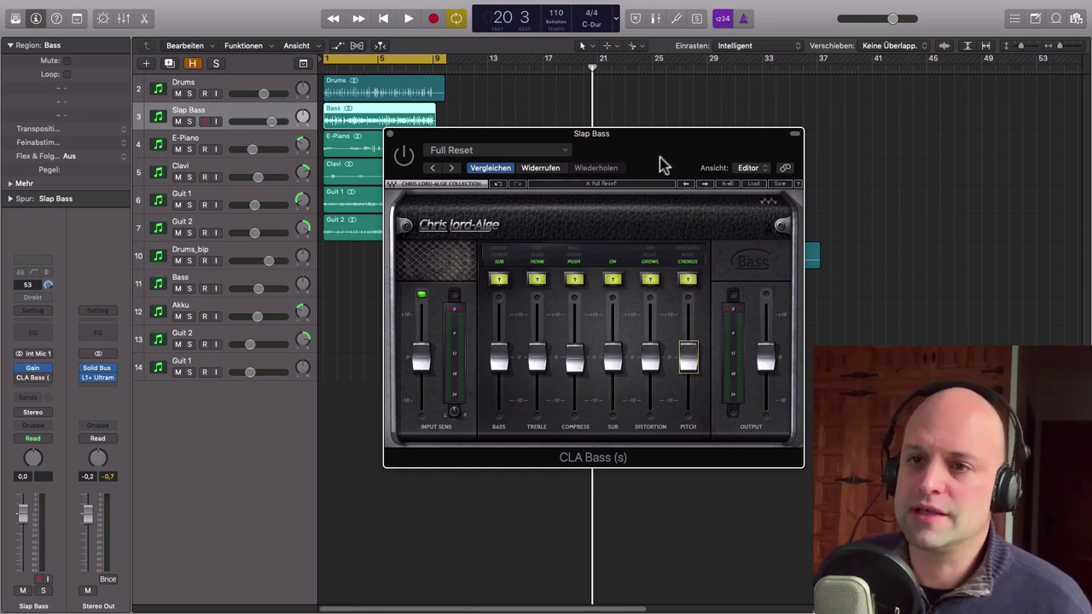
drag(650, 162, 646, 158)
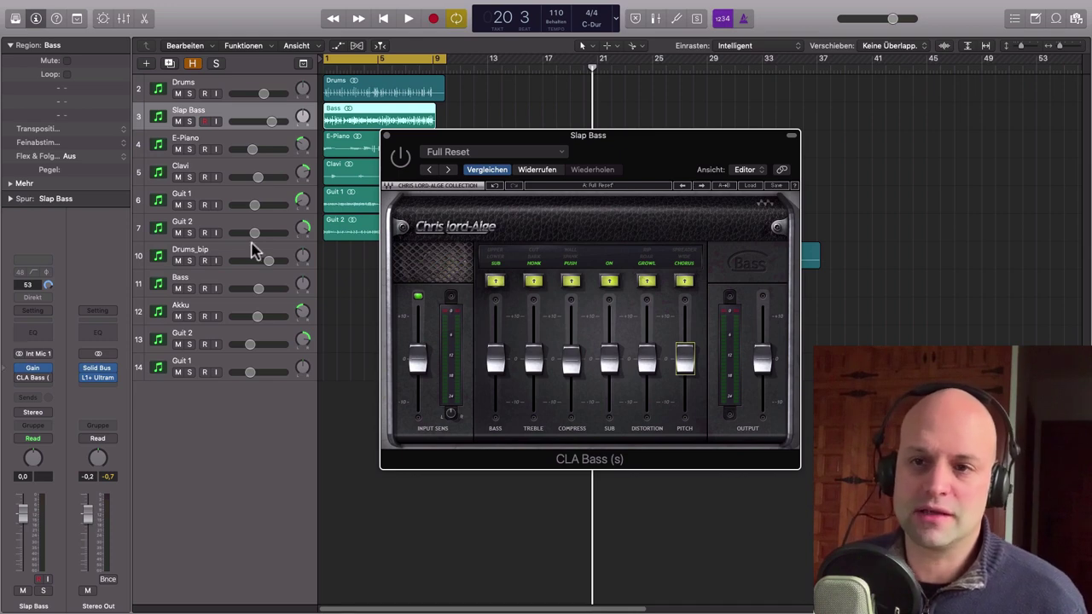
key(Return)
key(space)
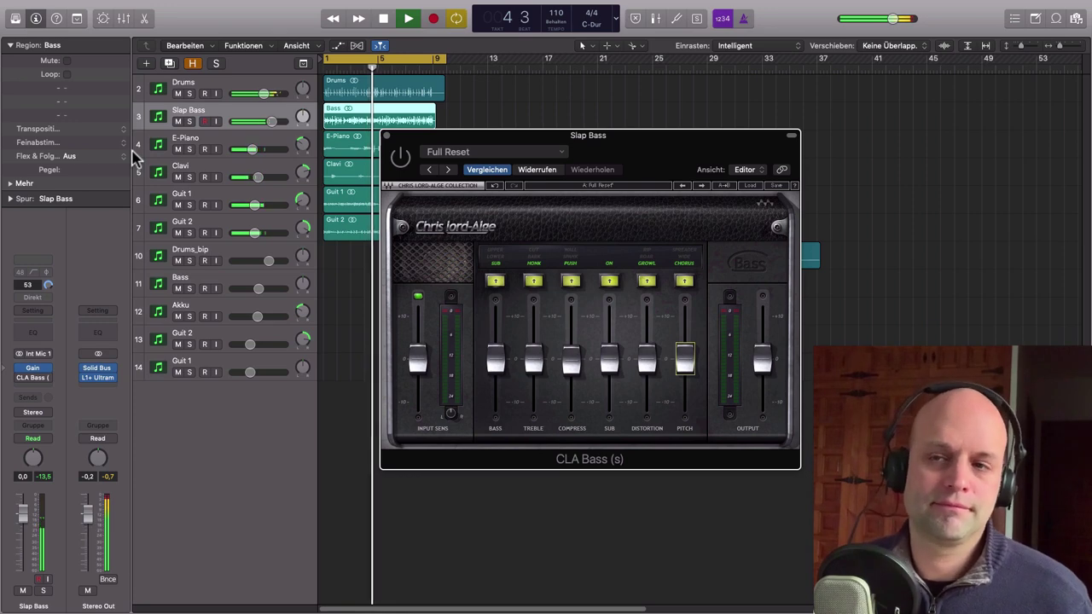
click(190, 122)
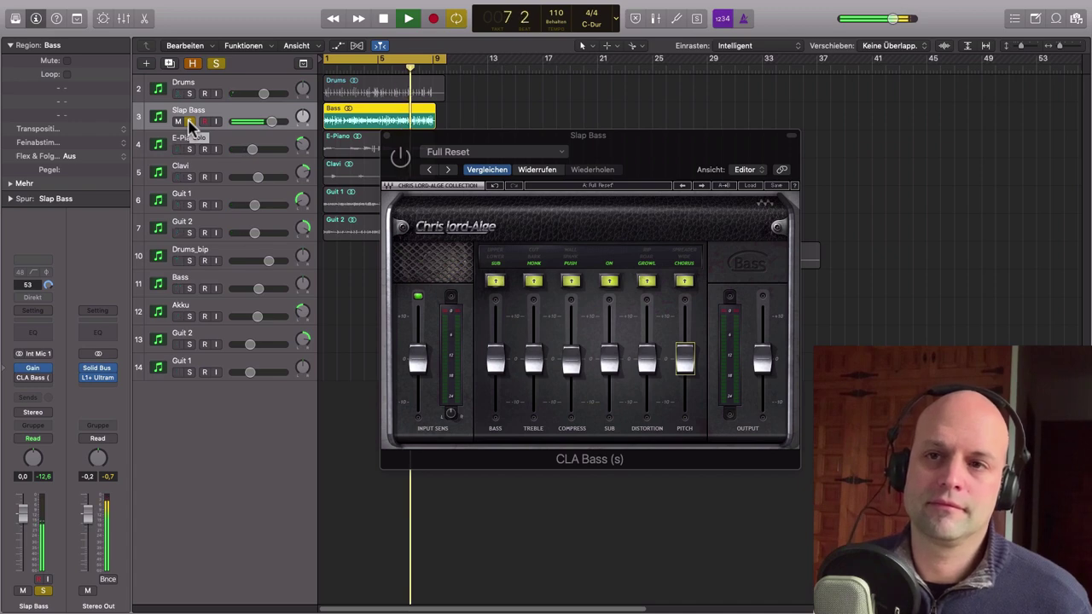
click(189, 121)
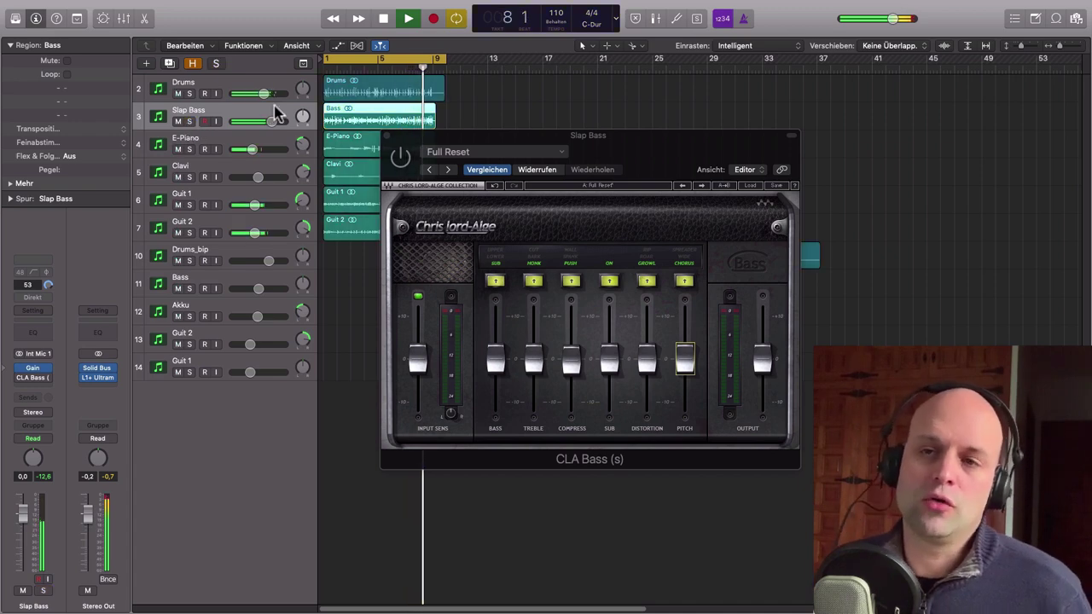
key(space)
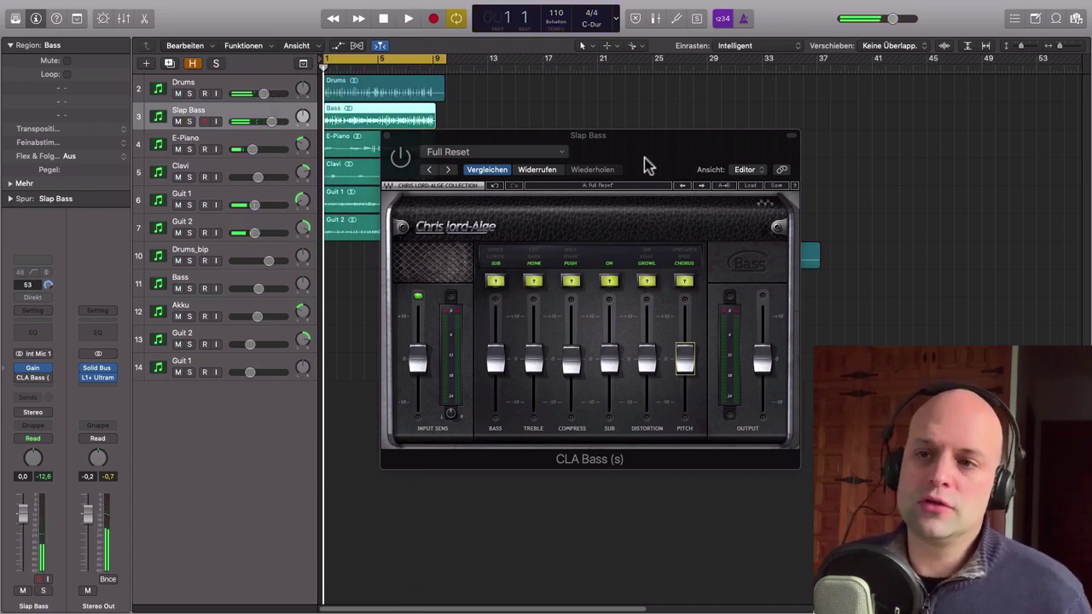
Solo the Drums and Slap Bass tracks together and start playback from bar 1.
drag(644, 162, 612, 159)
click(189, 93)
click(189, 122)
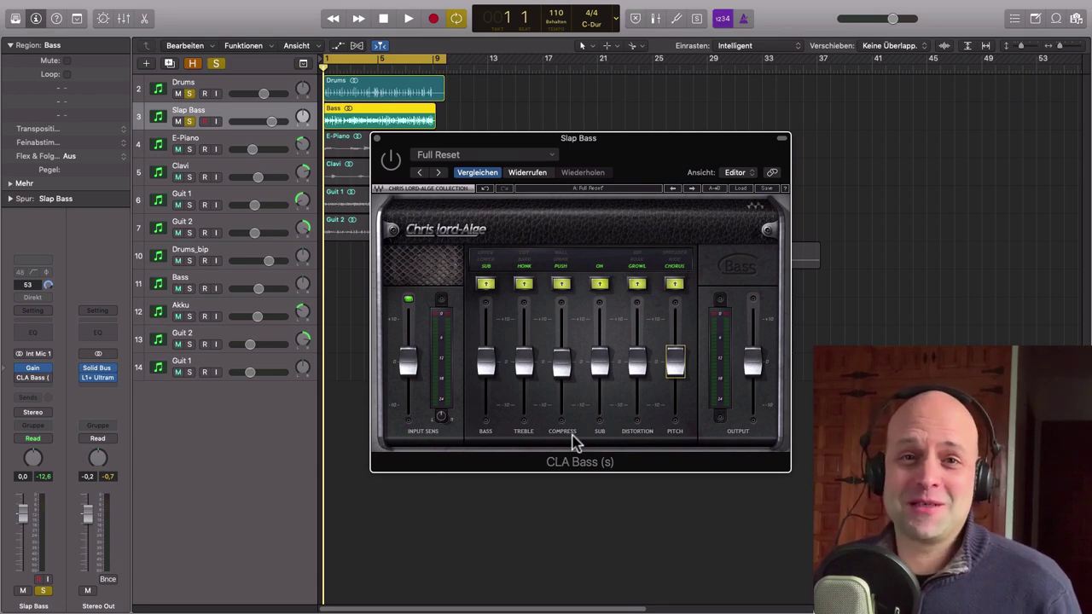
key(space)
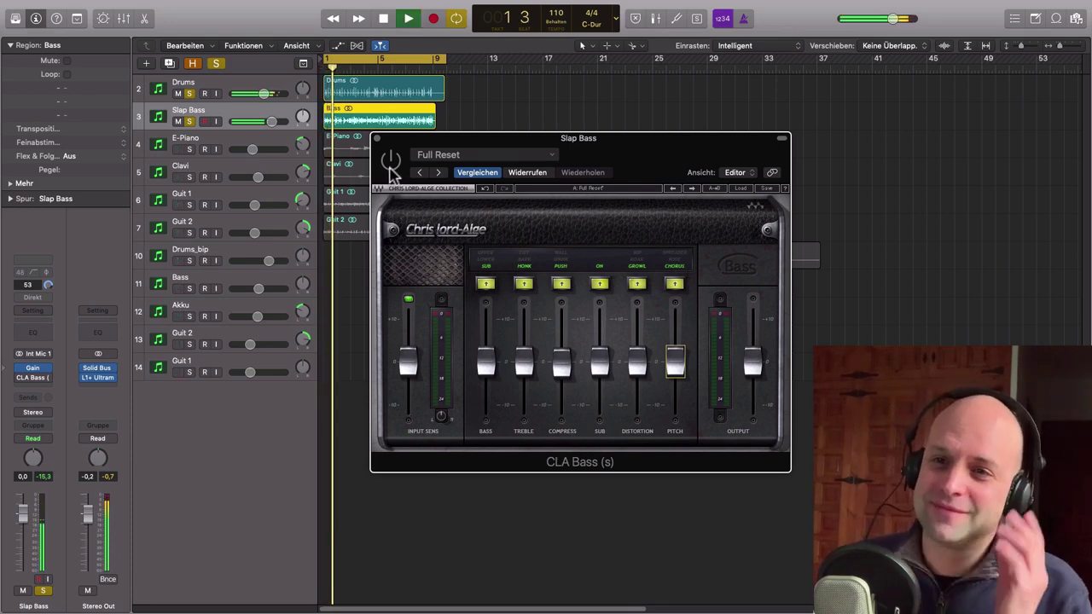
Switch on the CLA Bass plug-in, then raise Input Sens to about 0.6 and lower the Output fader well below 0.
click(389, 162)
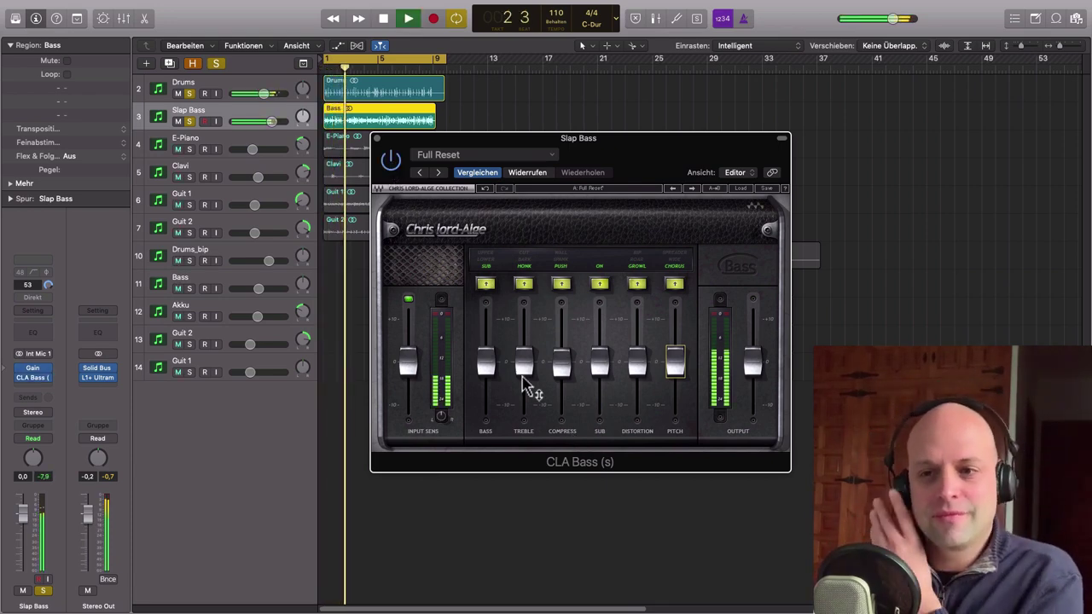
mouse_move(408, 365)
mouse_down()
mouse_move(408, 322)
mouse_move(408, 360)
mouse_up()
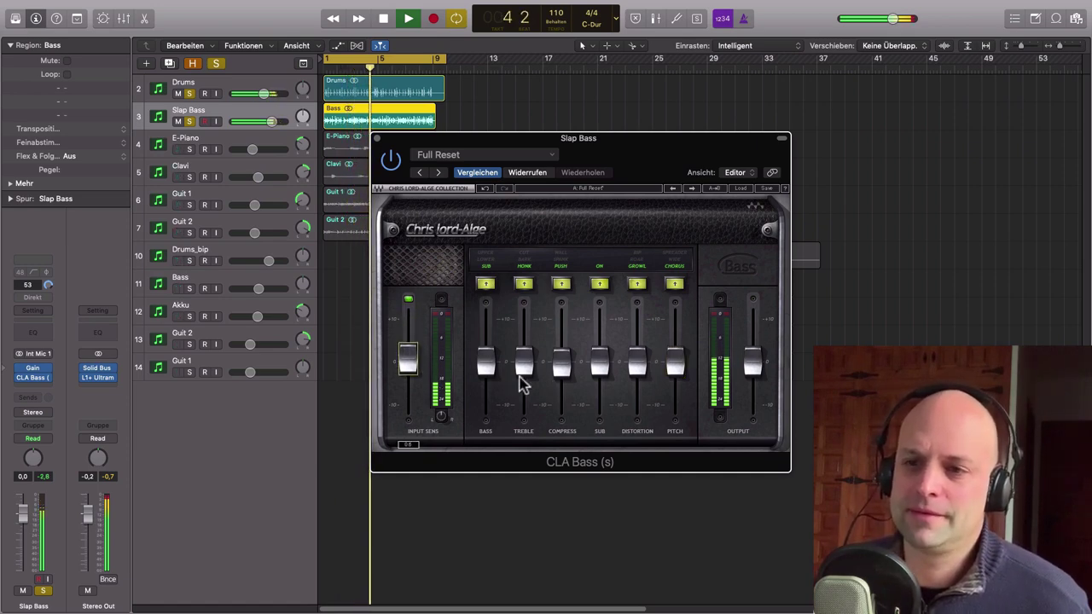
drag(752, 365, 752, 393)
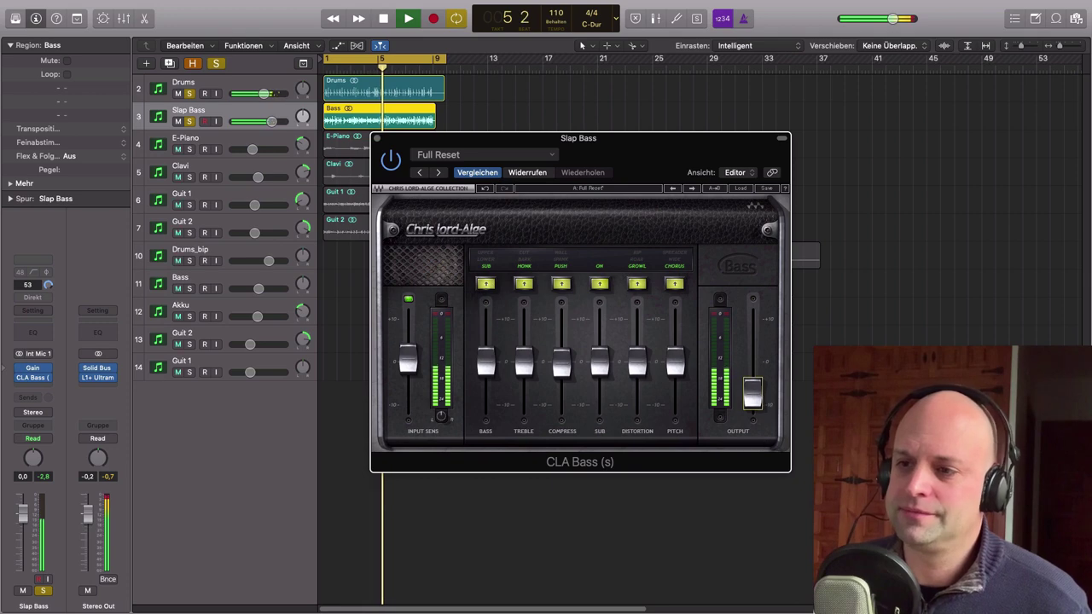
Boost the Bass fader moderately above 0 in Upper mode and compare the sound with the Bass section bypassed.
drag(486, 363, 486, 332)
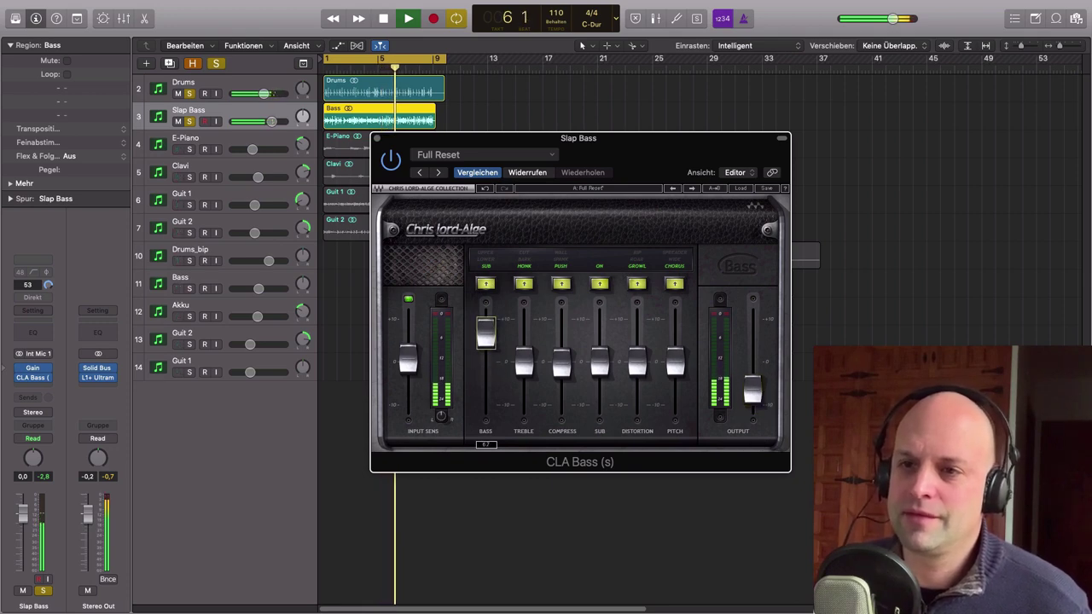
click(486, 254)
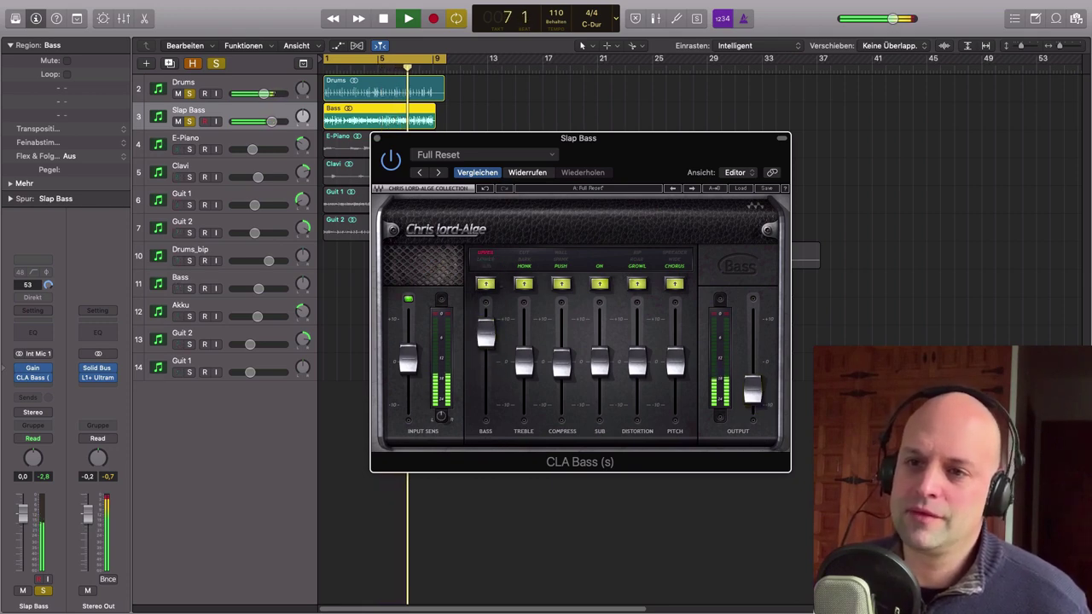
drag(486, 333, 485, 340)
click(486, 285)
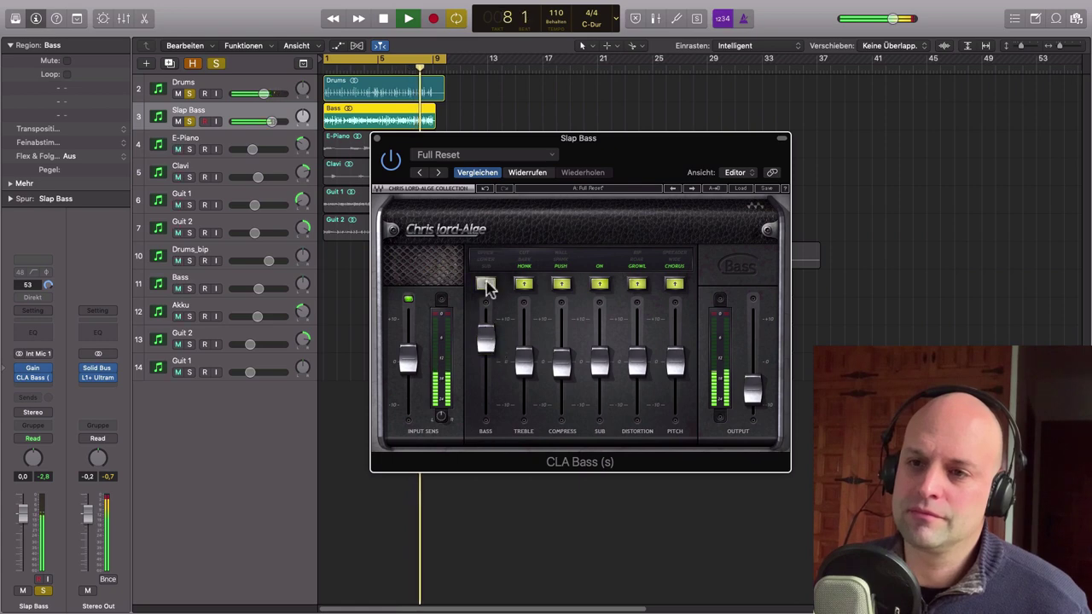
click(486, 285)
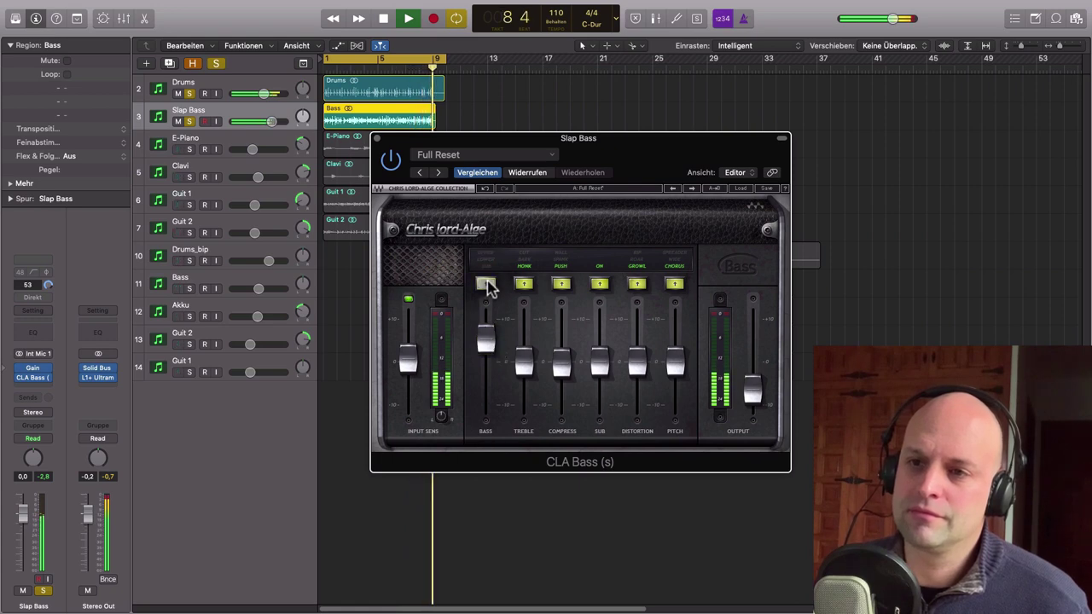
click(486, 285)
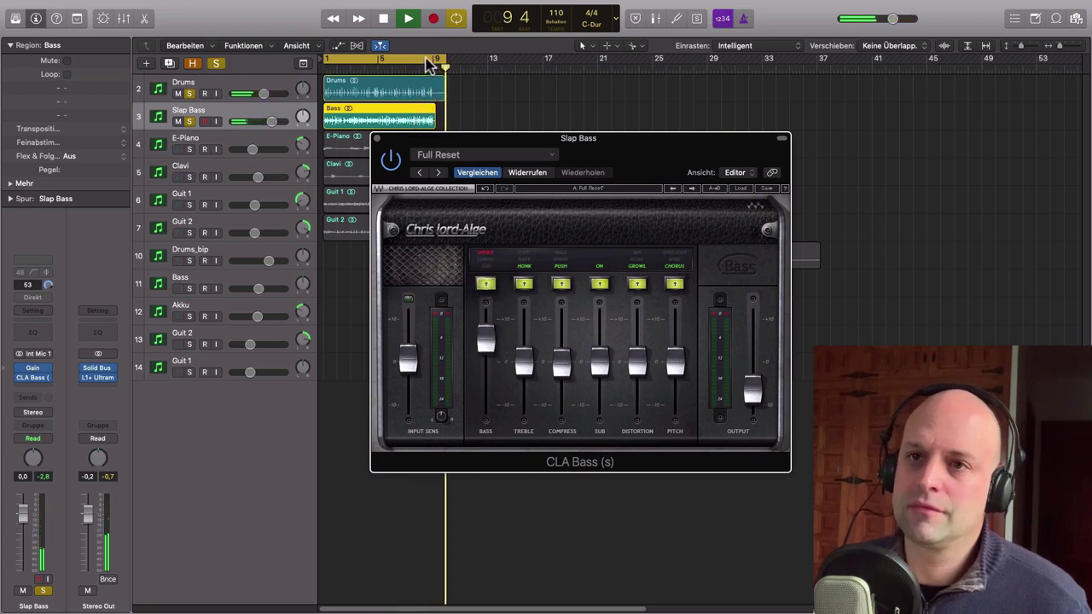
Shorten the cycle range to end at bar 9 and boost the Treble fader above 0 in Cut mode.
drag(437, 54, 441, 58)
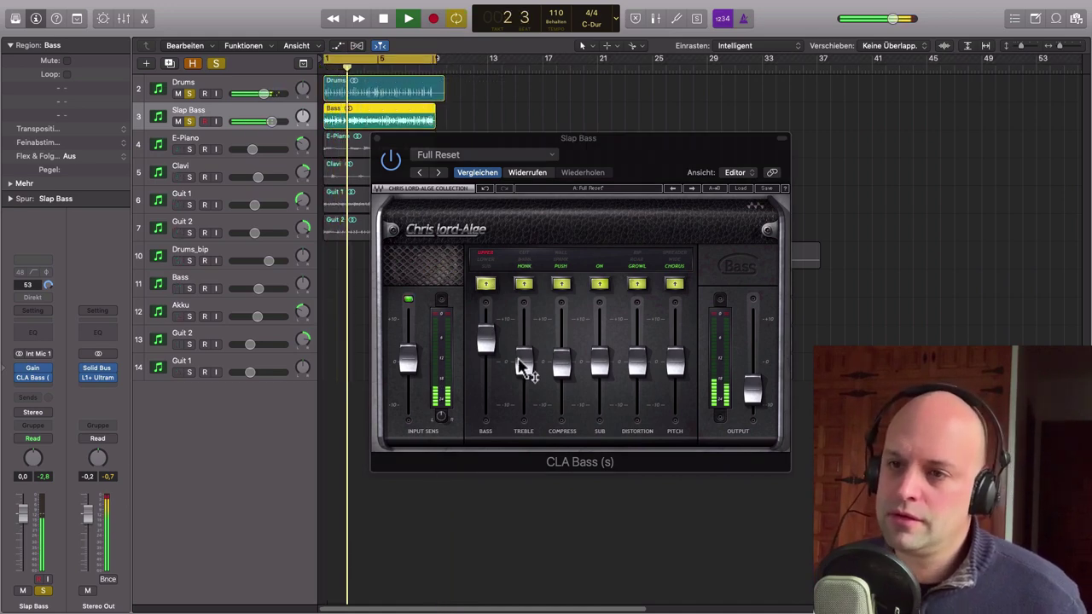
drag(519, 366, 523, 339)
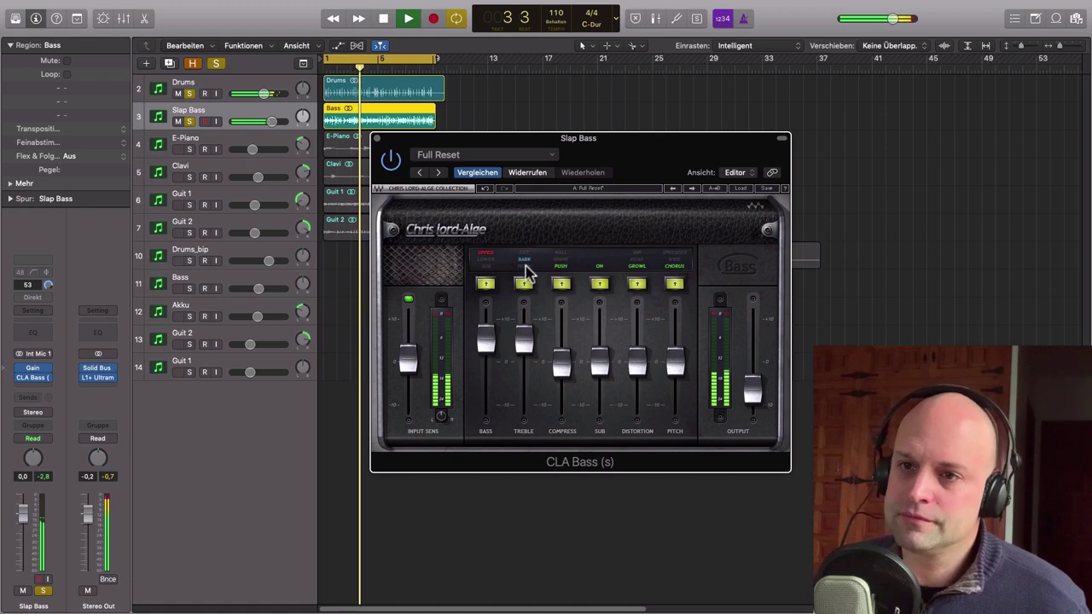
click(529, 255)
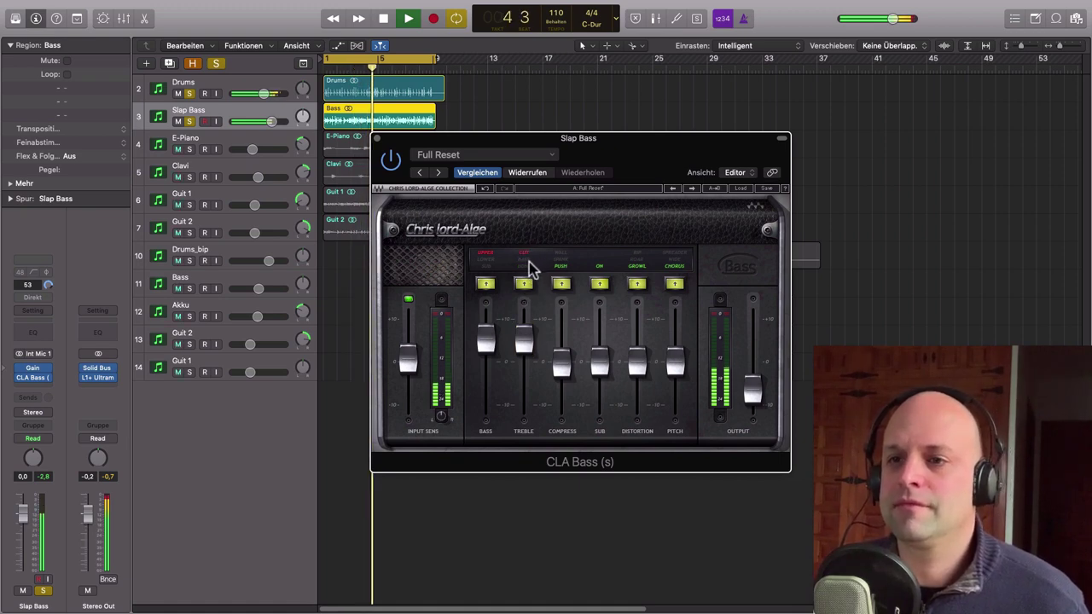
Switch Treble to Bark, then raise the Compress fader to about 5.2 and try its modes and bypass, settling on Spank.
click(528, 262)
drag(486, 338, 561, 338)
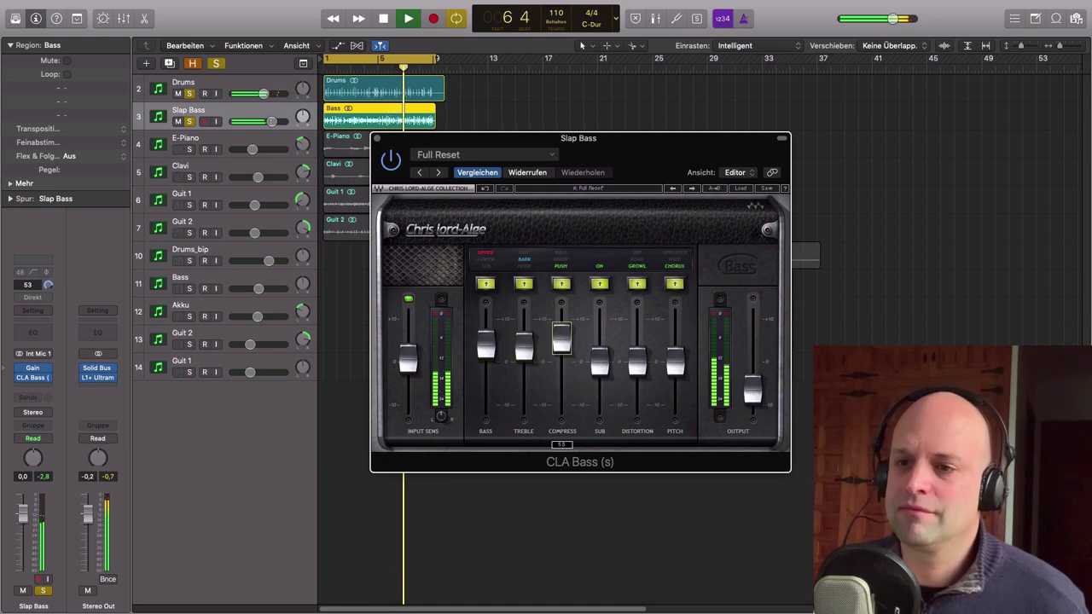
click(566, 258)
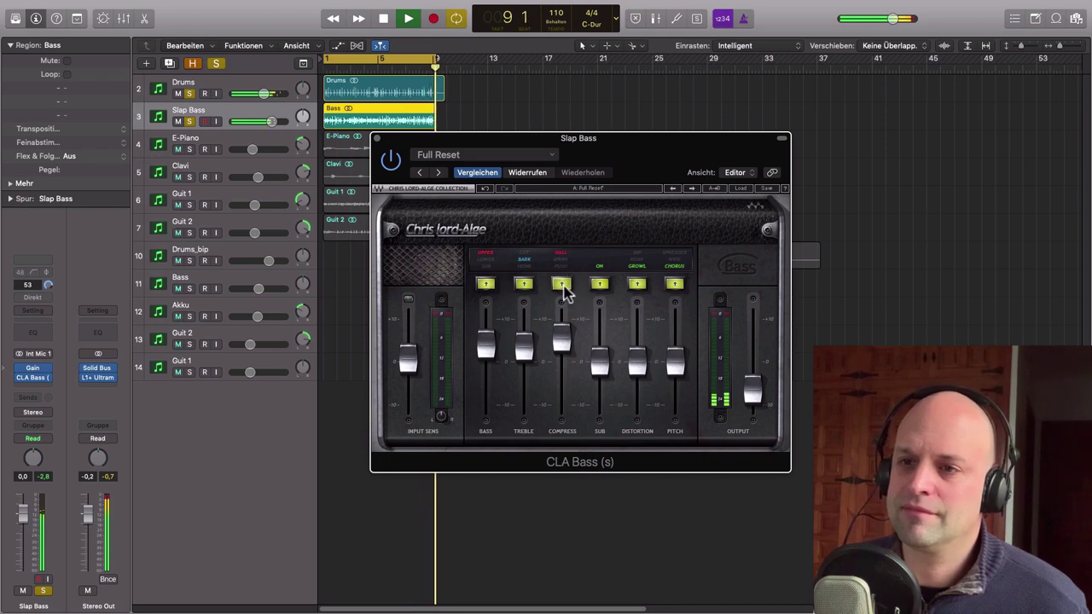
click(562, 284)
click(562, 284)
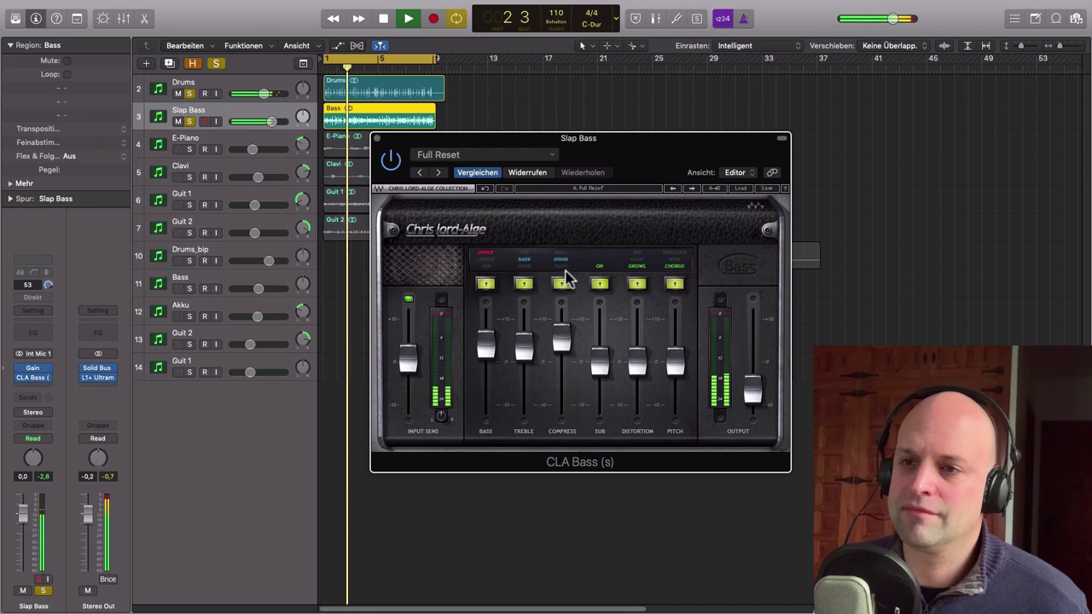
click(565, 260)
click(567, 261)
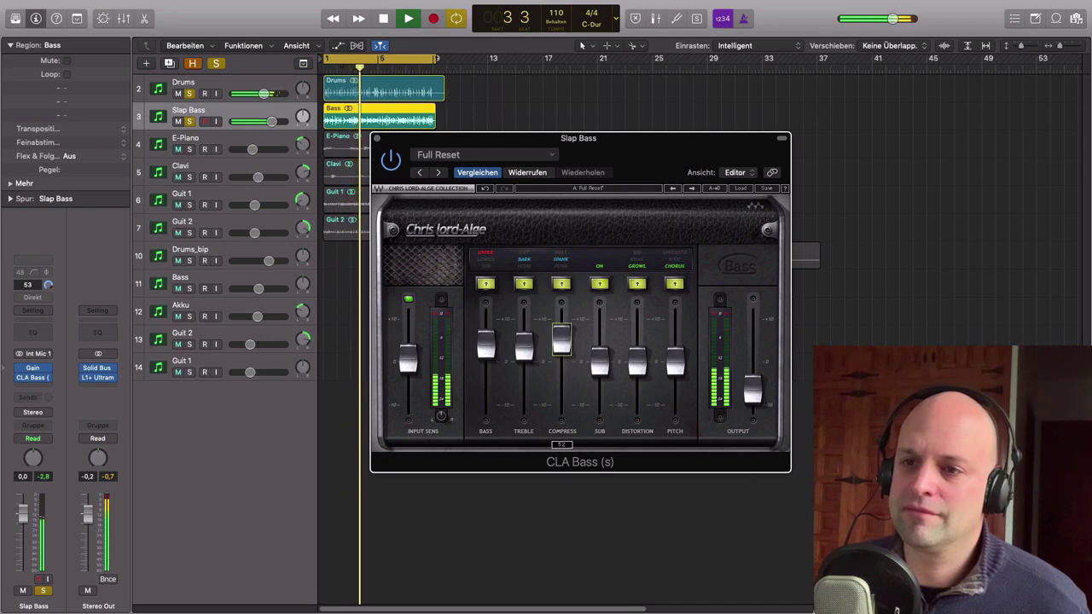
Raise the Sub fader slightly while comparing it bypassed, leave Sub off, and raise the Distortion fader clearly above 0.
click(599, 284)
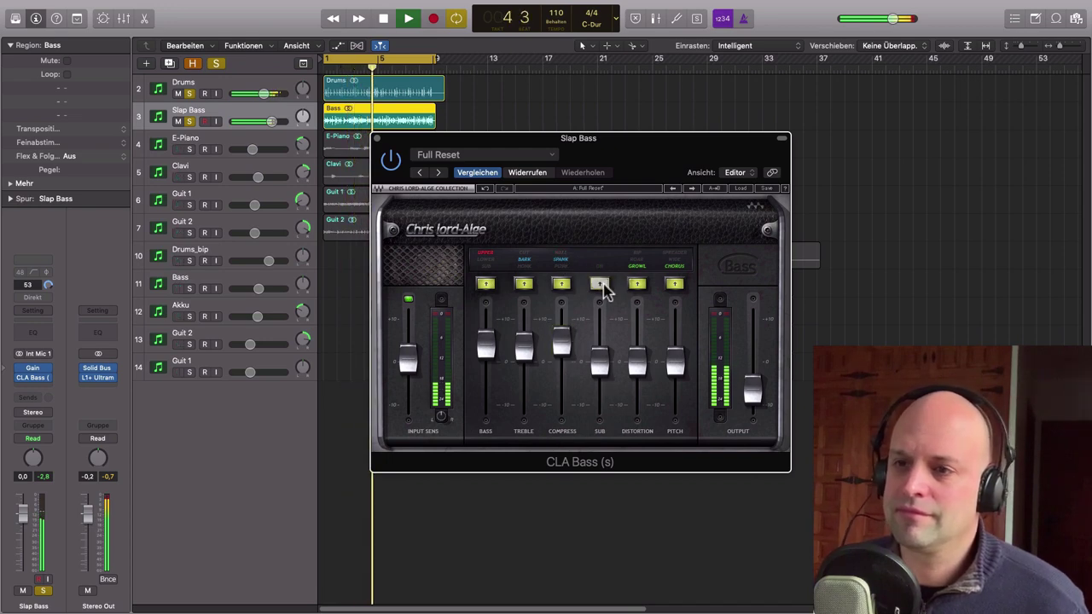
click(599, 283)
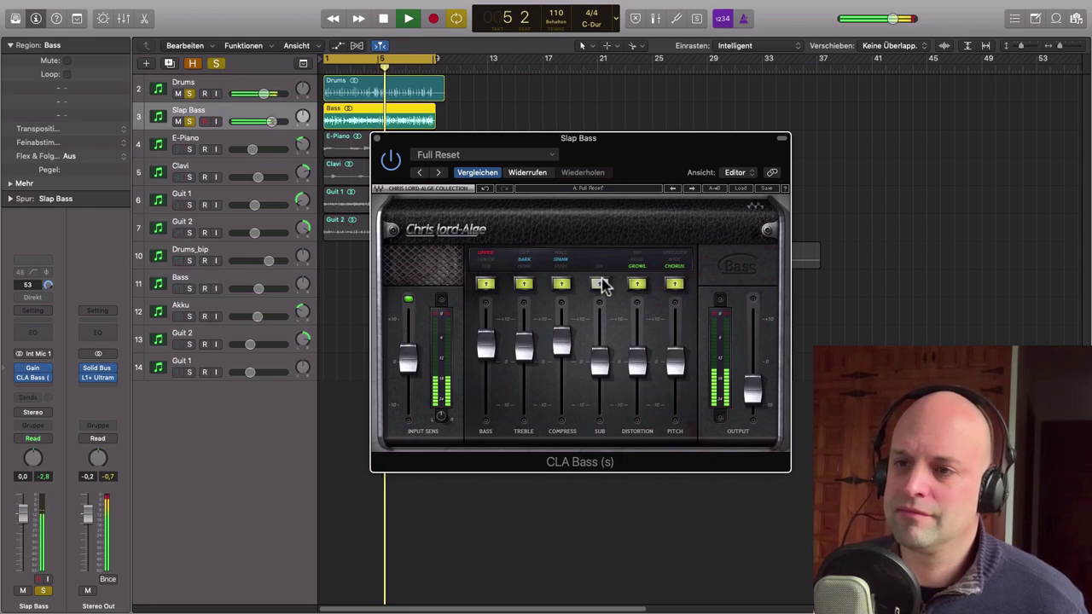
drag(598, 361, 629, 350)
click(600, 284)
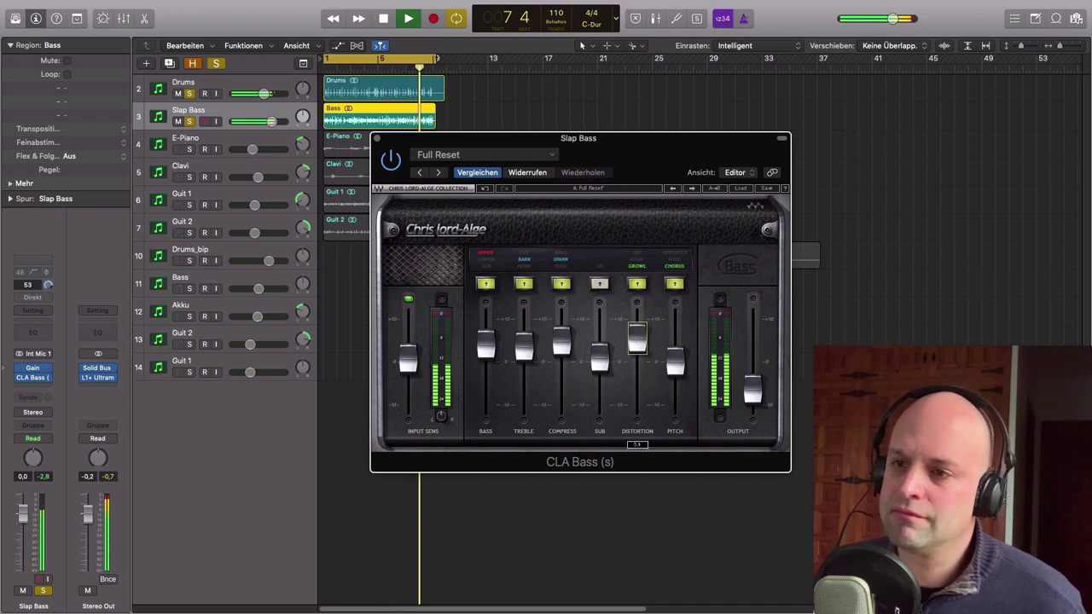
Try the other Distortion modes, return to Growl and lower the Distortion fader to slightly above 0.
click(648, 261)
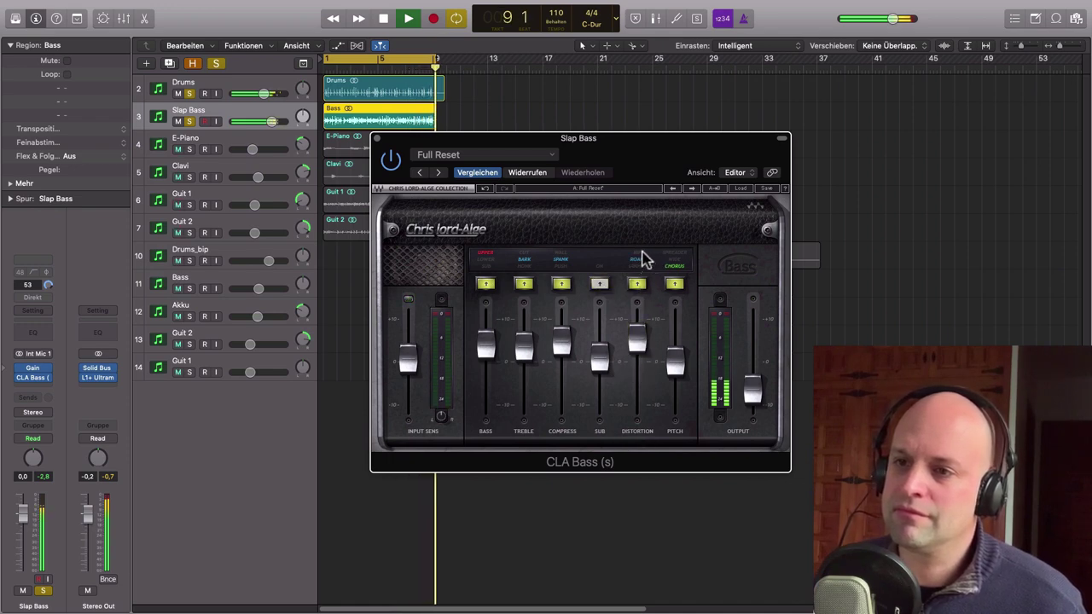
click(641, 258)
click(641, 255)
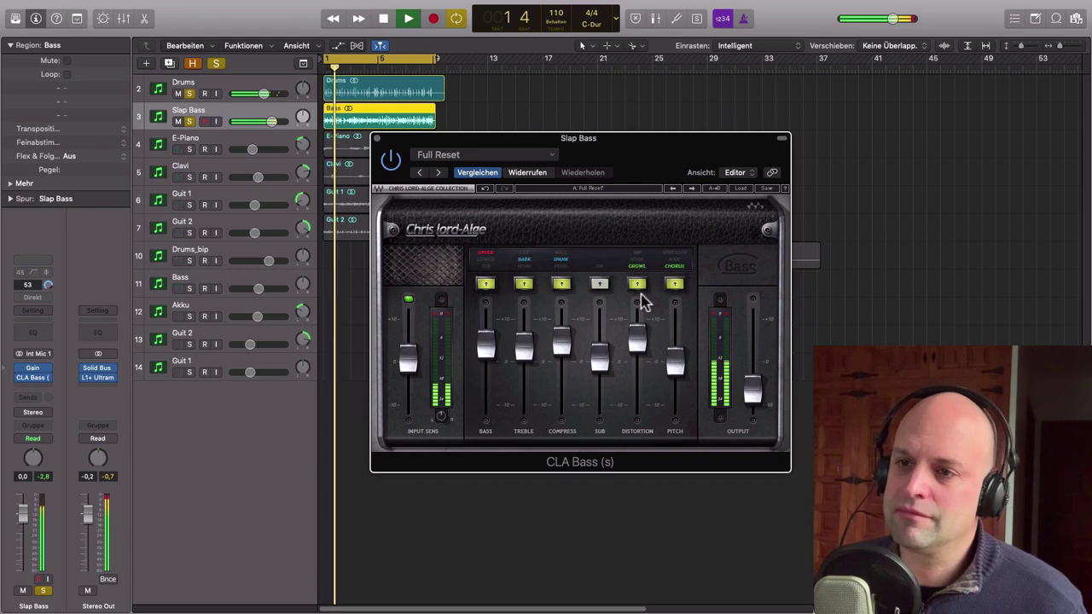
drag(638, 344, 638, 350)
Audition the Pitch modes with the fader raised slightly above 0, then switch the Pitch section off.
click(682, 258)
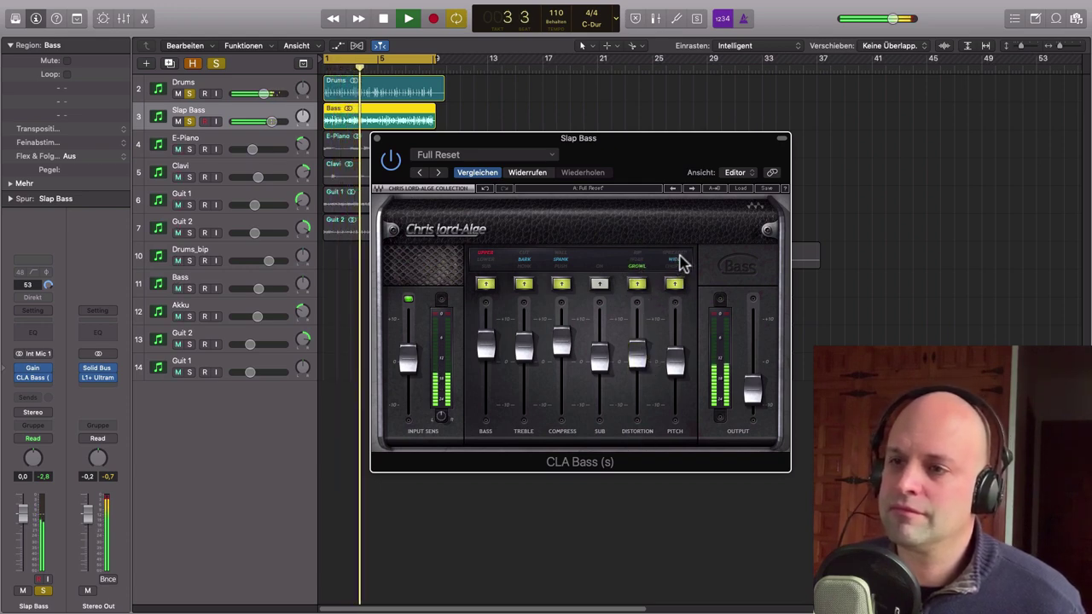
mouse_move(669, 361)
mouse_down()
mouse_move(673, 329)
mouse_move(675, 352)
mouse_up()
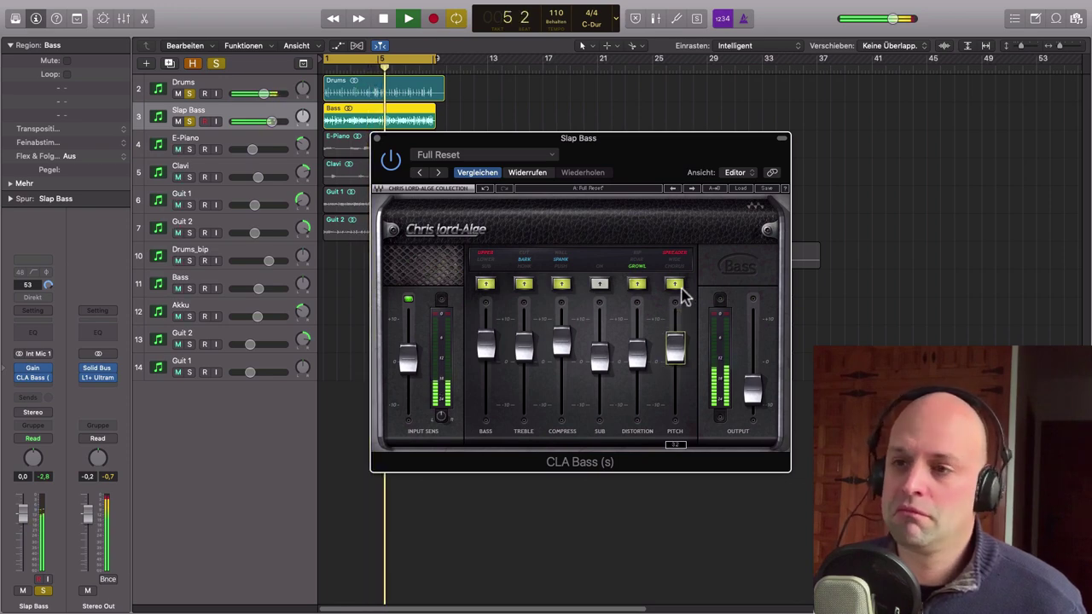
click(681, 262)
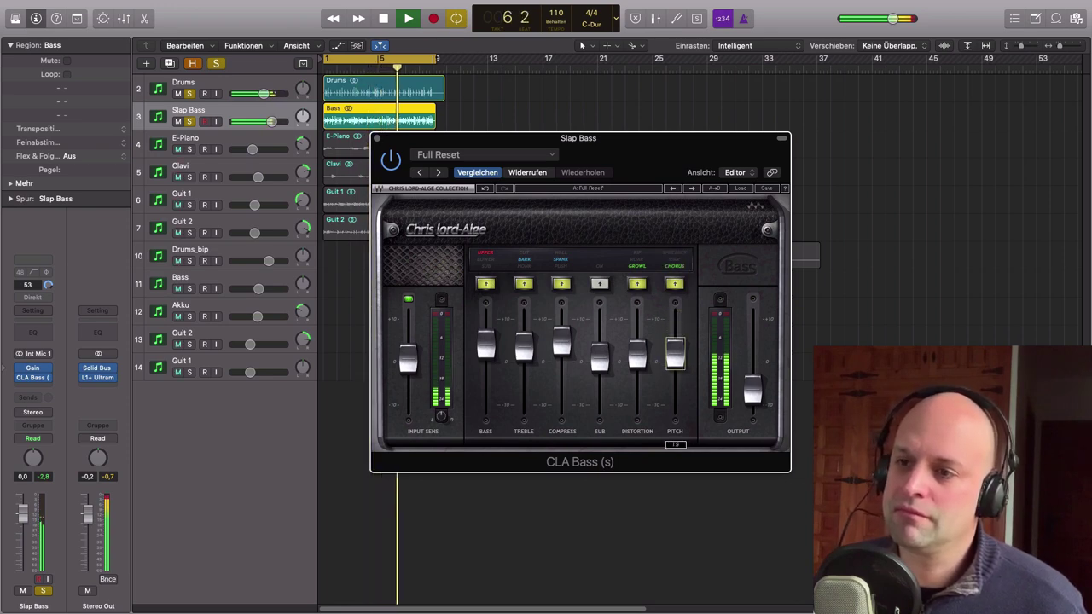
click(674, 285)
click(674, 285)
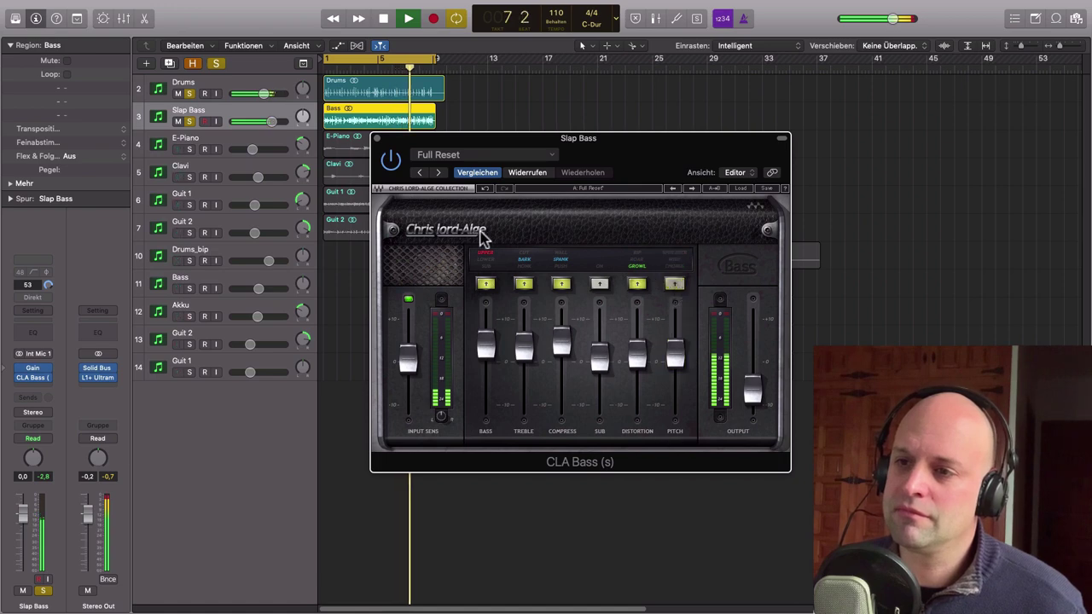
Unsolo the Drums and Slap Bass tracks and compare the full mix with the CLA Bass plug-in off and on.
click(194, 110)
click(184, 90)
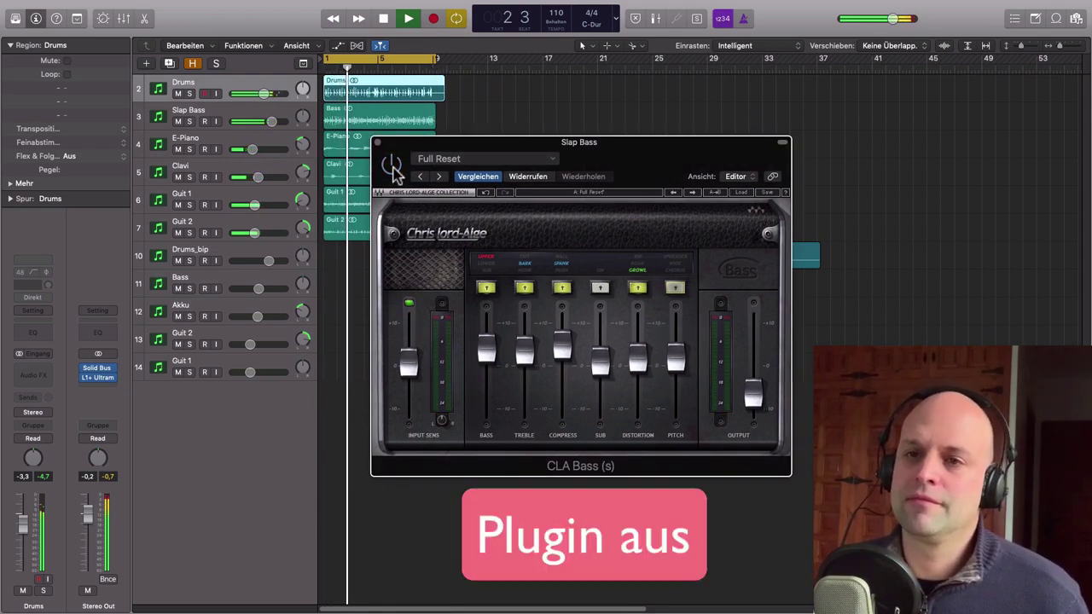
click(393, 167)
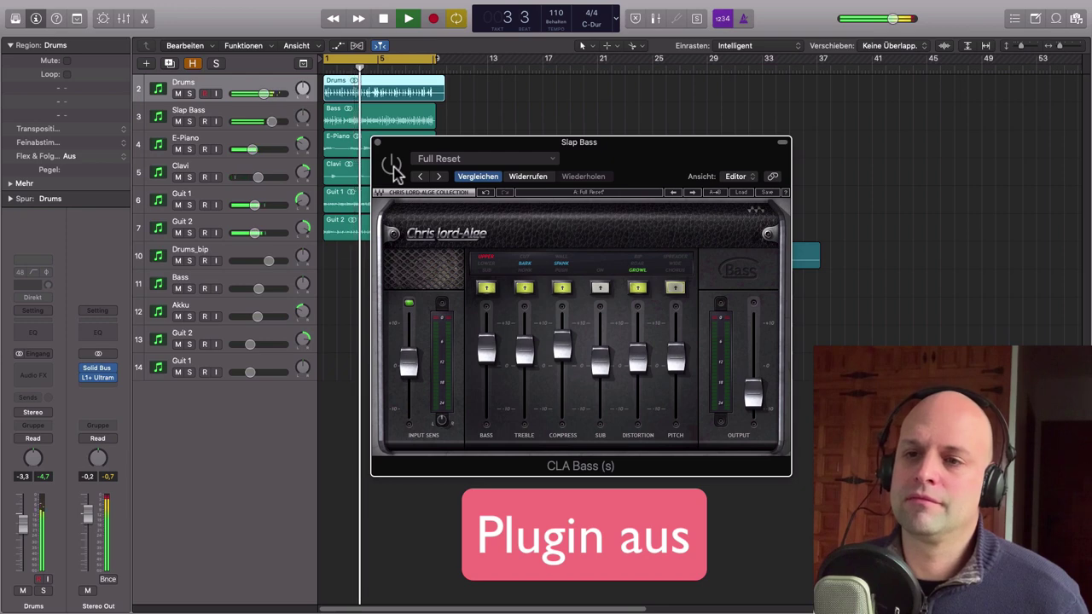
click(392, 167)
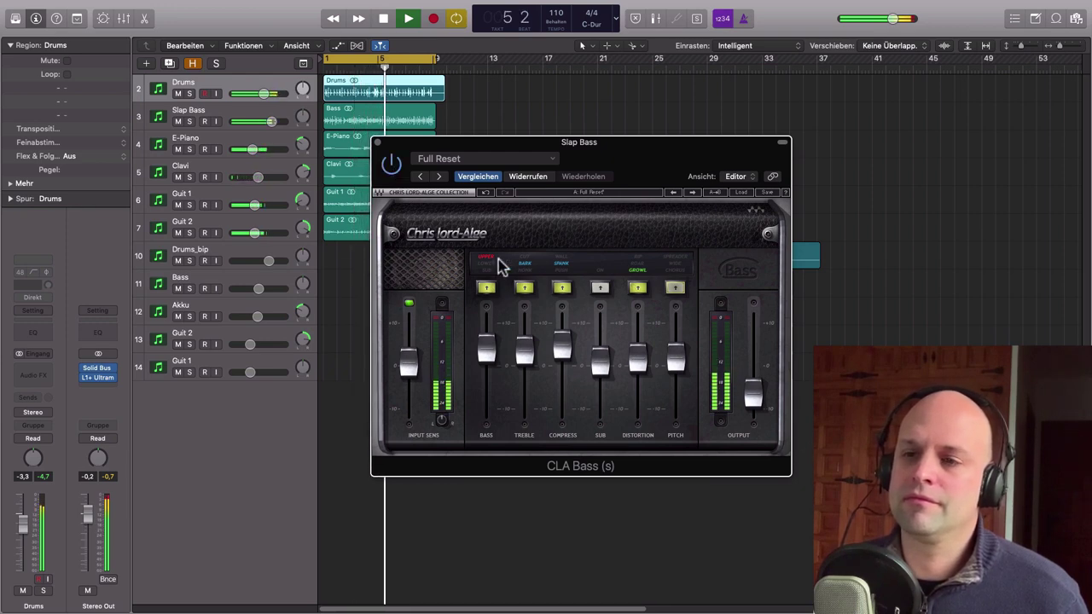
click(393, 168)
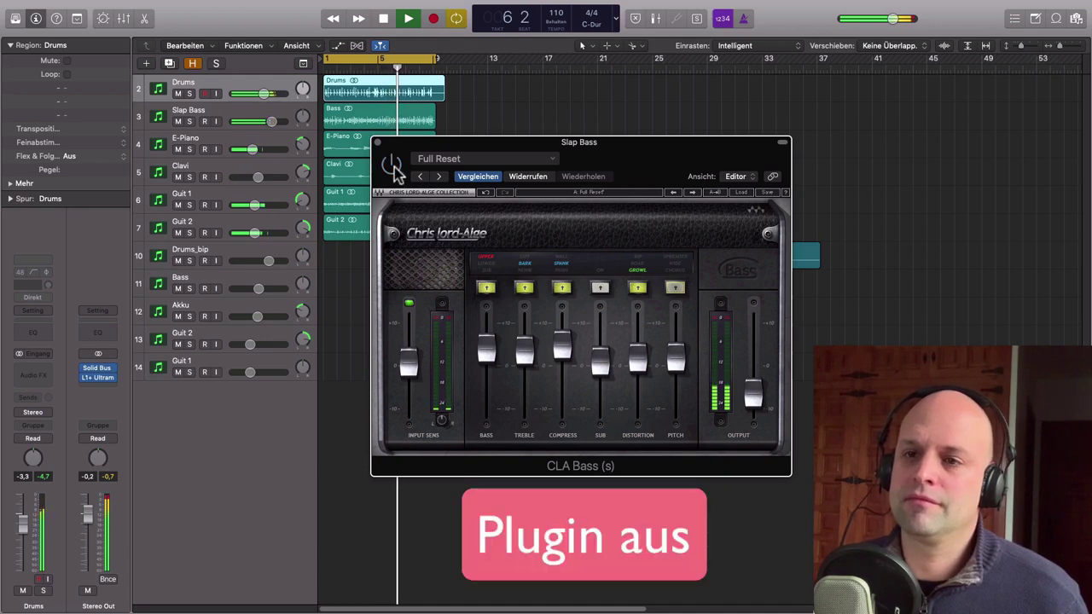
click(392, 165)
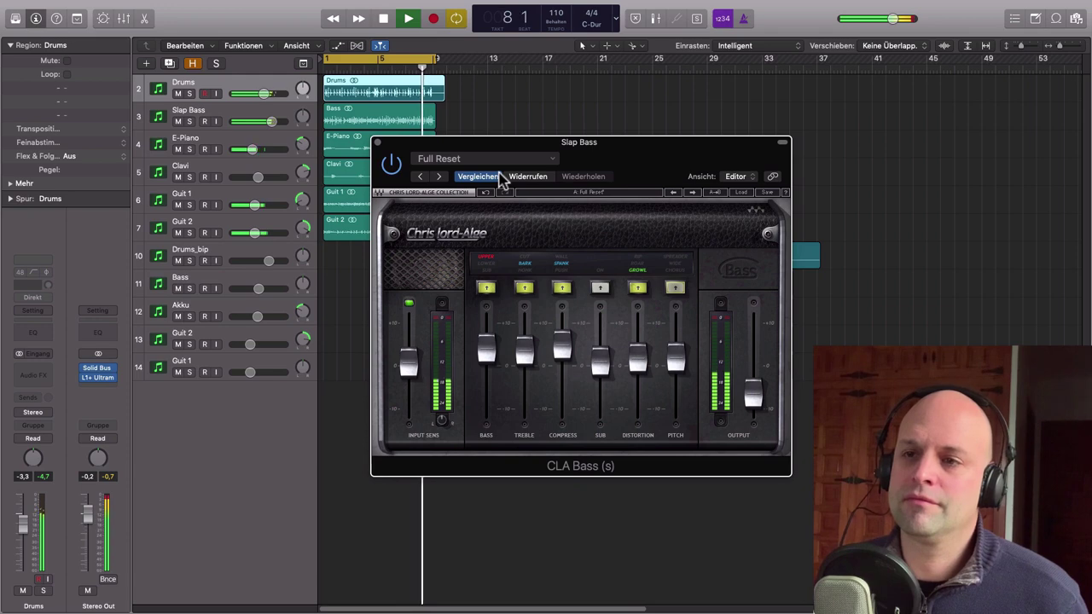
key(space)
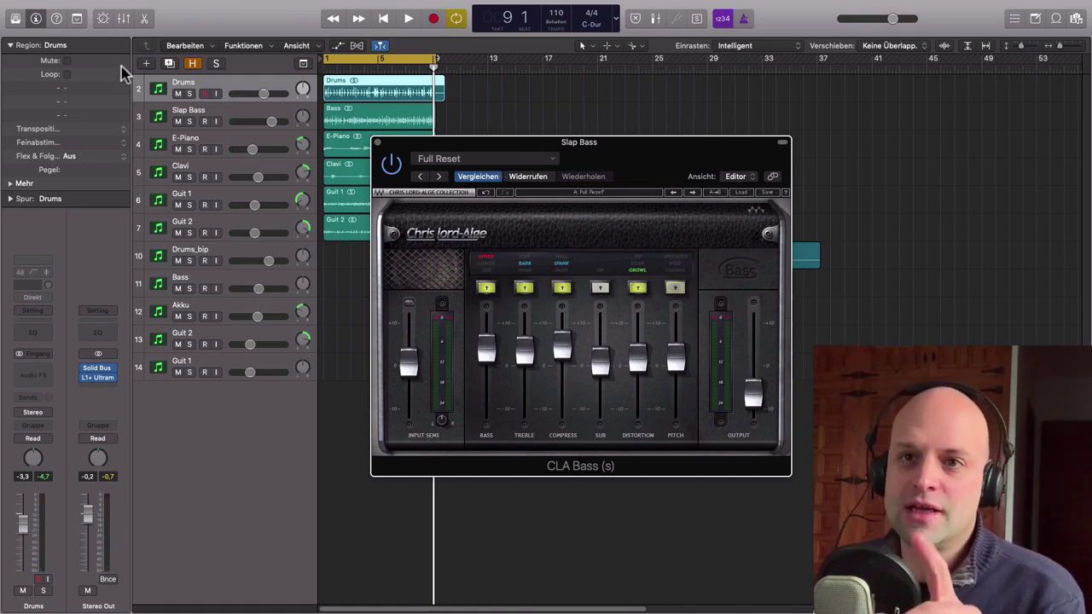
Return to bar 1, solo the Drums and Slap Bass tracks, and start playback.
key(Return)
click(192, 99)
click(189, 93)
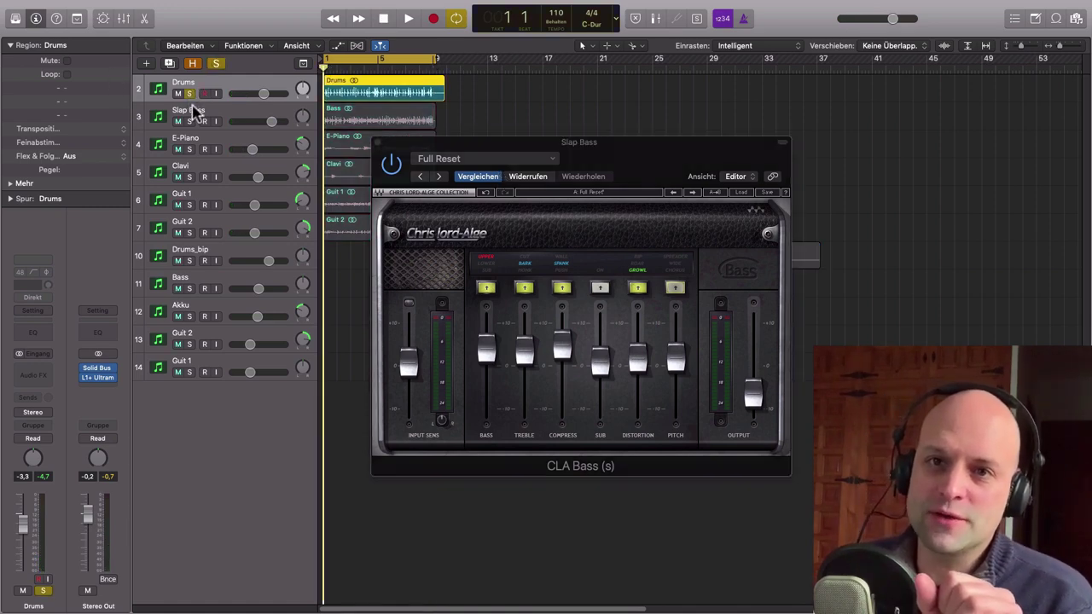
click(189, 123)
key(space)
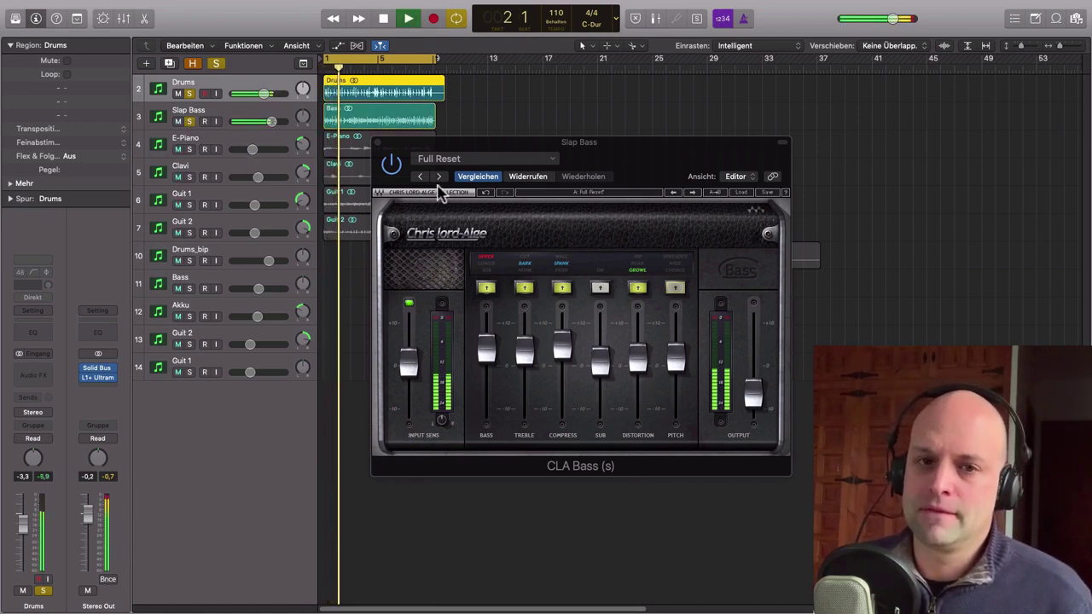
Lower the plug-in's Output fader to about -9.4 while comparing the level with CLA Bass off and on, then stop playback.
click(390, 165)
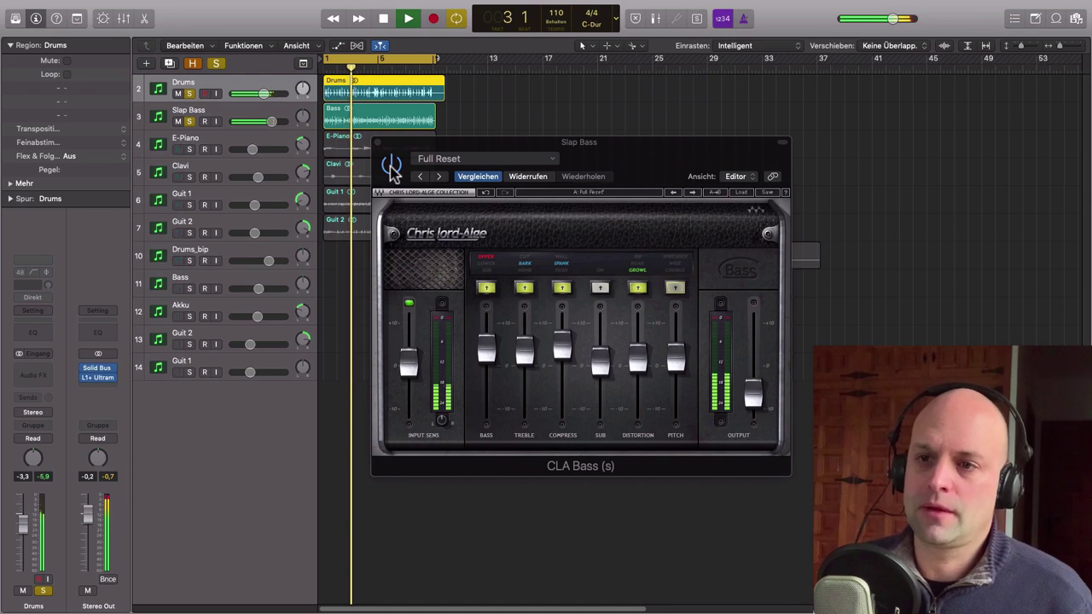
click(391, 165)
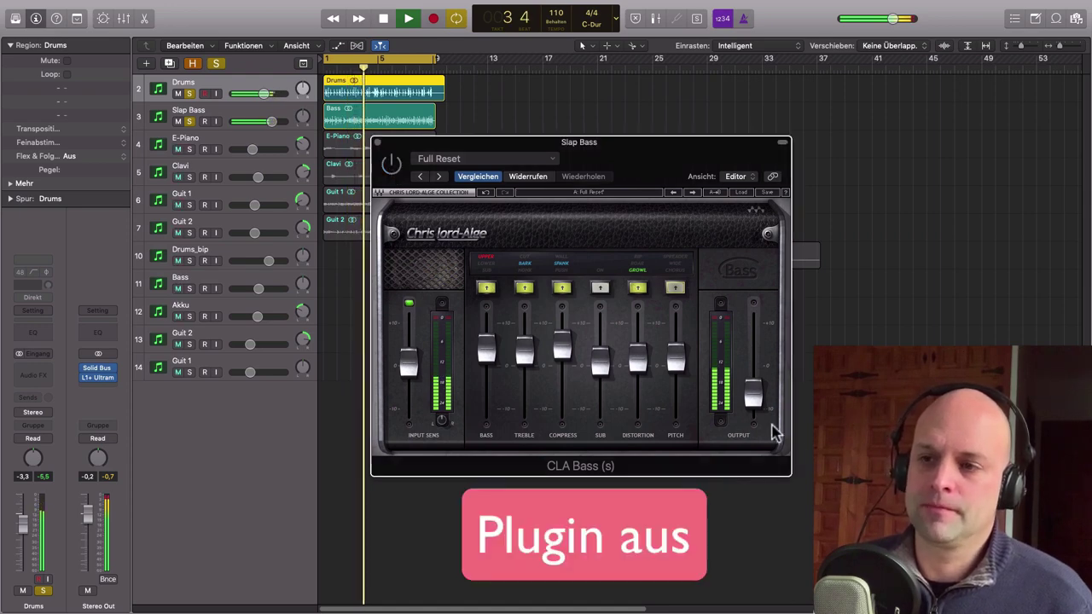
drag(753, 416, 752, 420)
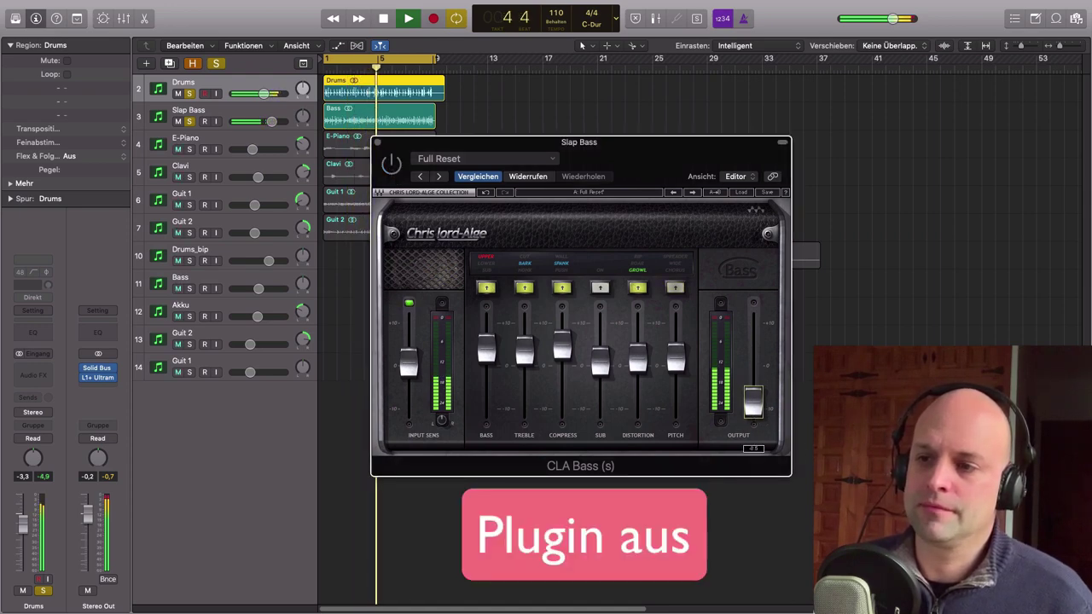
click(391, 165)
drag(754, 406, 752, 412)
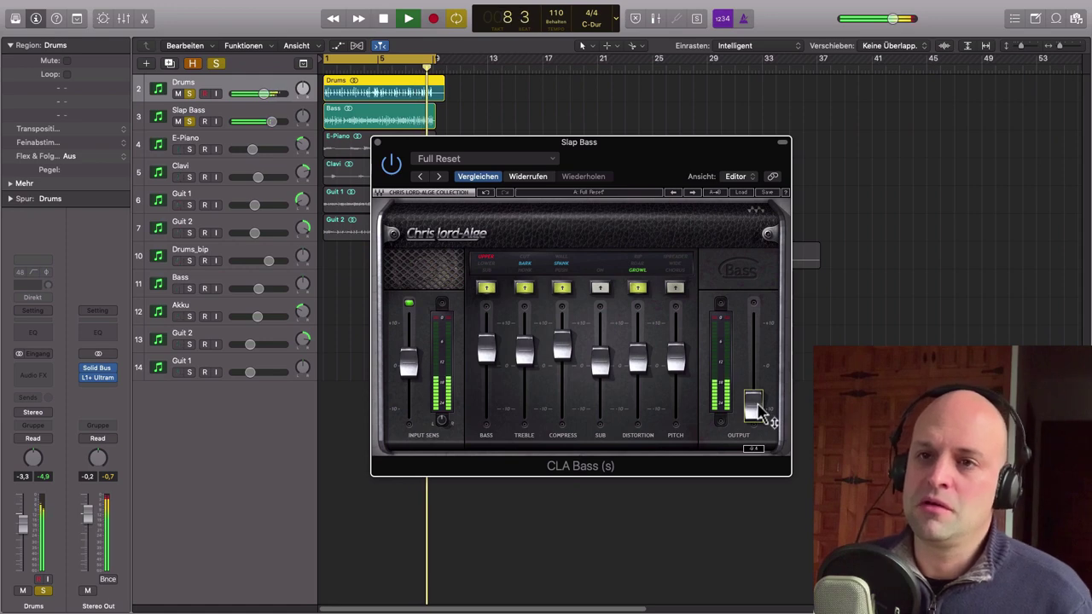
key(space)
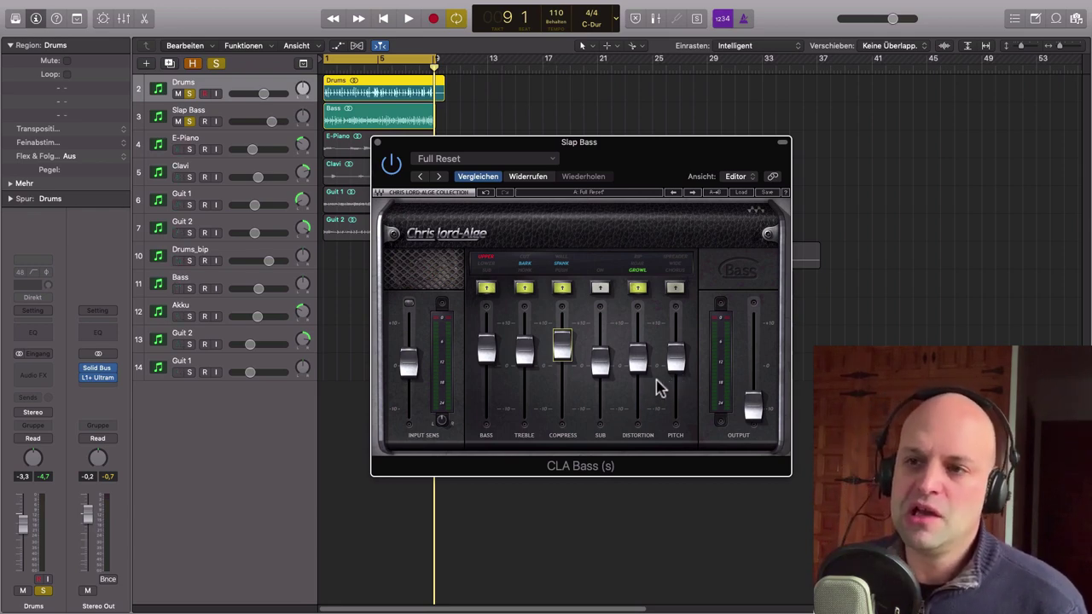
Close the CLA Bass window, unsolo the Drums and Slap Bass tracks, and select the Drums_bip track.
click(377, 143)
click(189, 94)
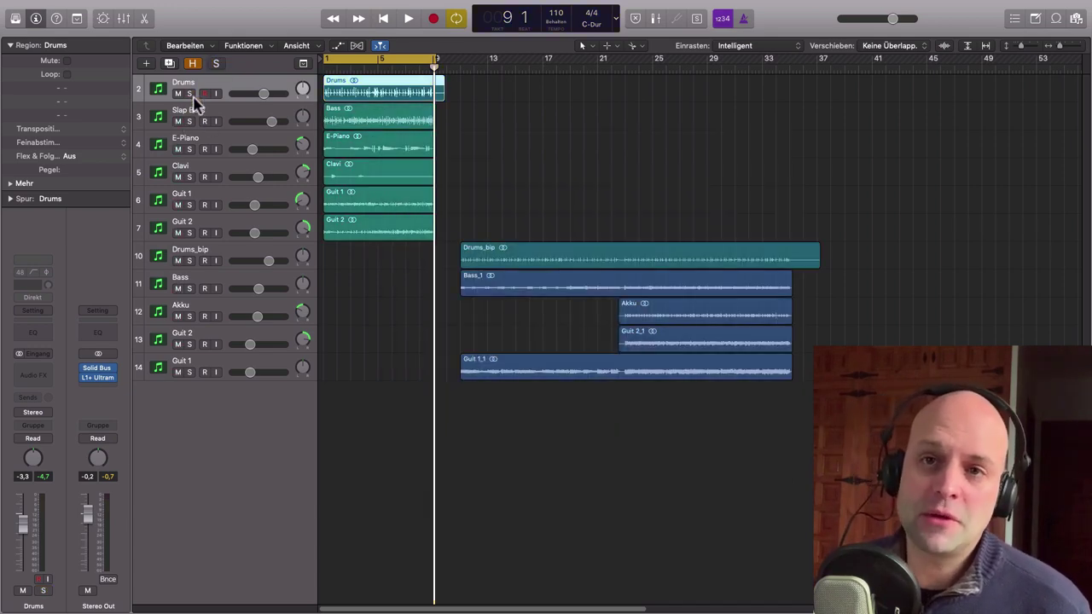
click(260, 254)
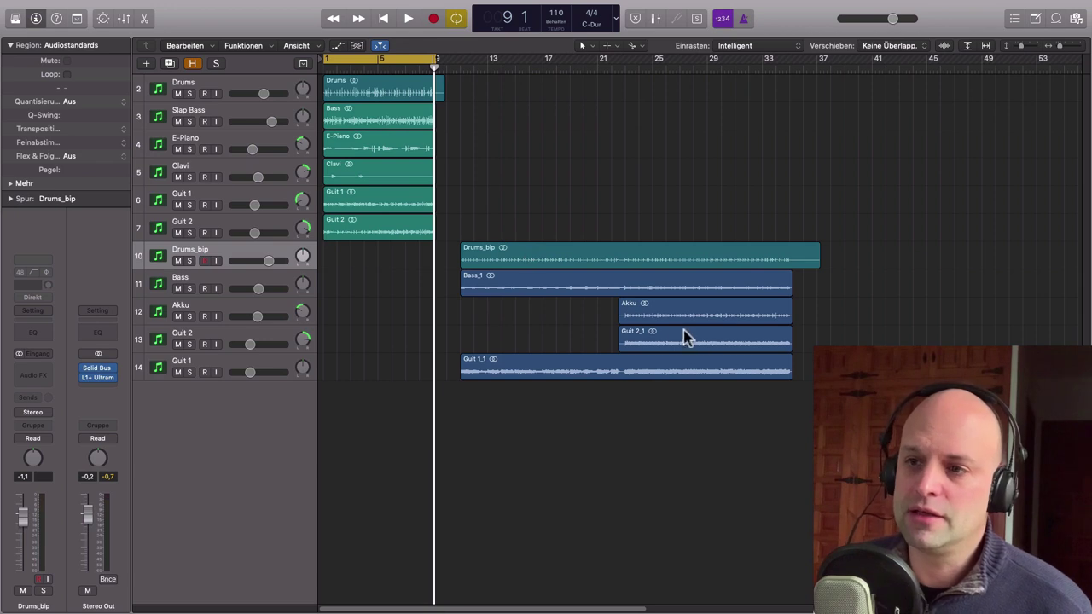
Set the cycle range to the Guit 1_1 region and start playback from bar 11.
click(538, 365)
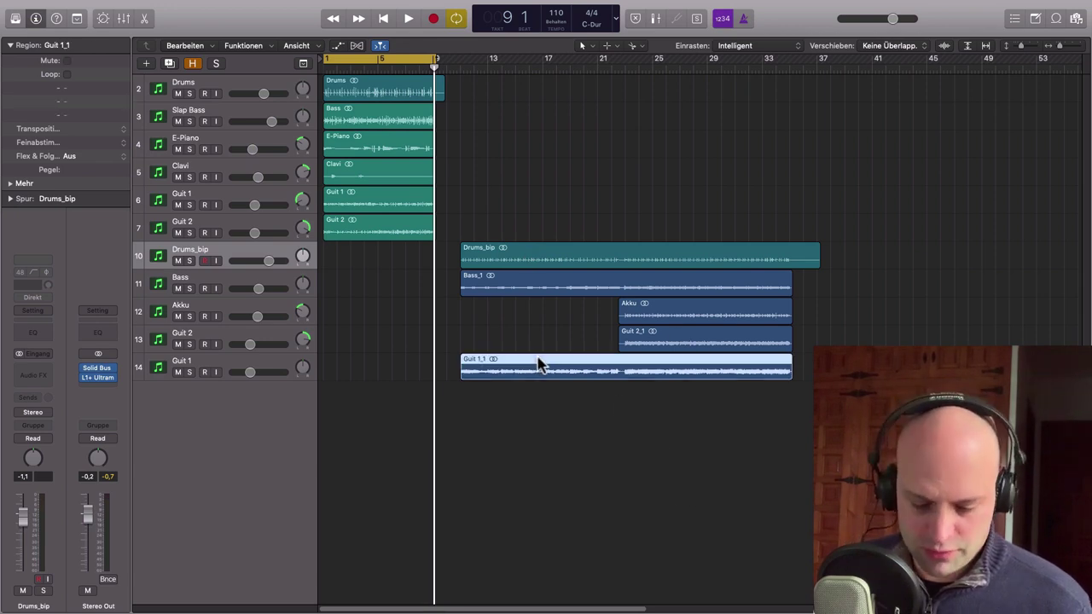
key(super+u)
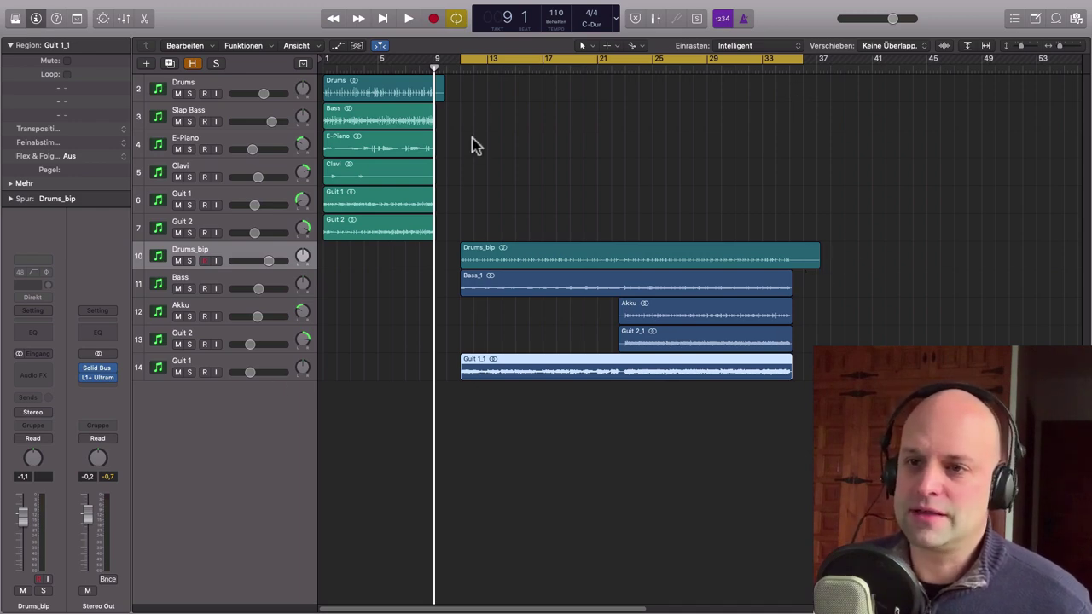
click(461, 71)
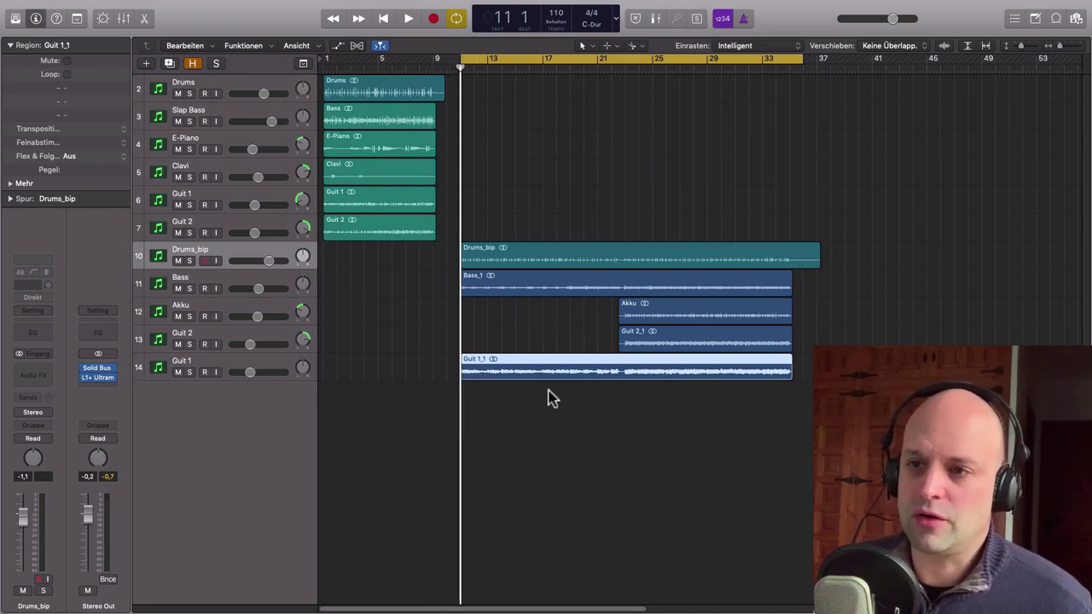
key(space)
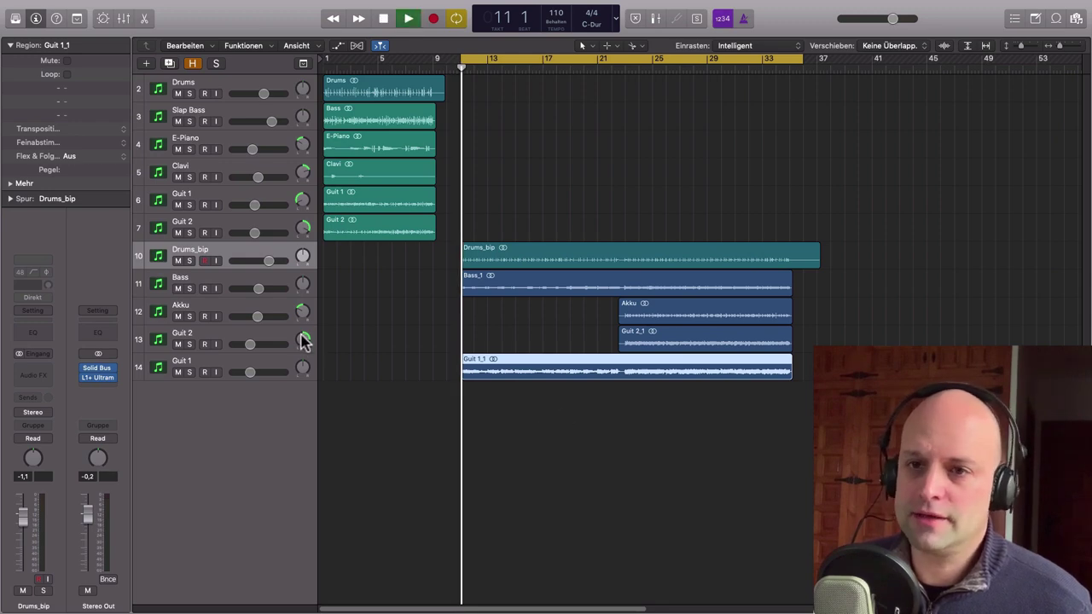
During playback from around bar 21, raise the Bass track's volume to -4.4 dB and solo it together with Drums_bip.
click(247, 282)
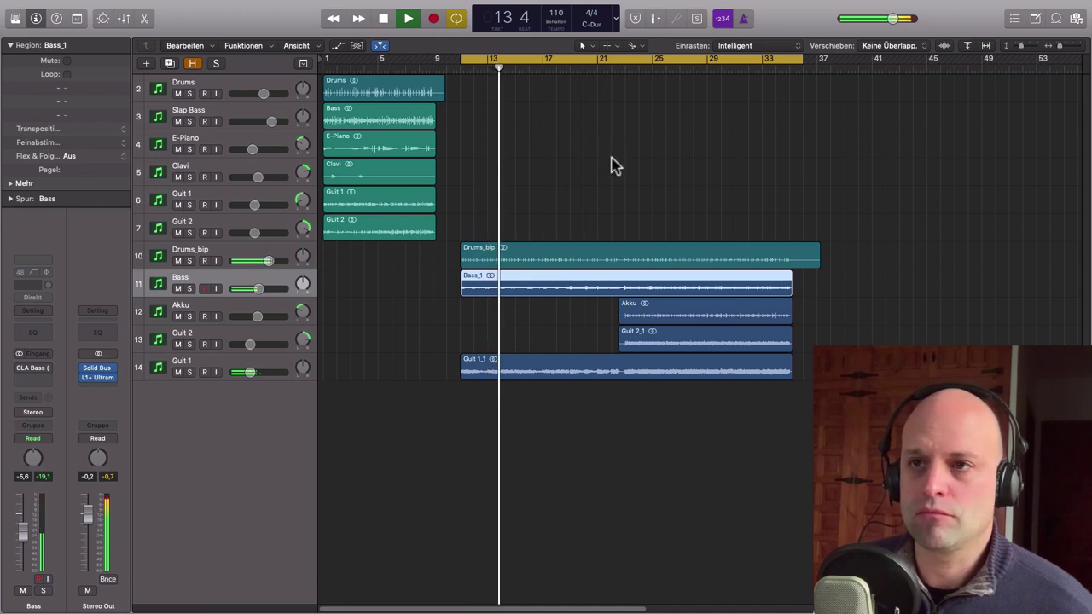
click(599, 70)
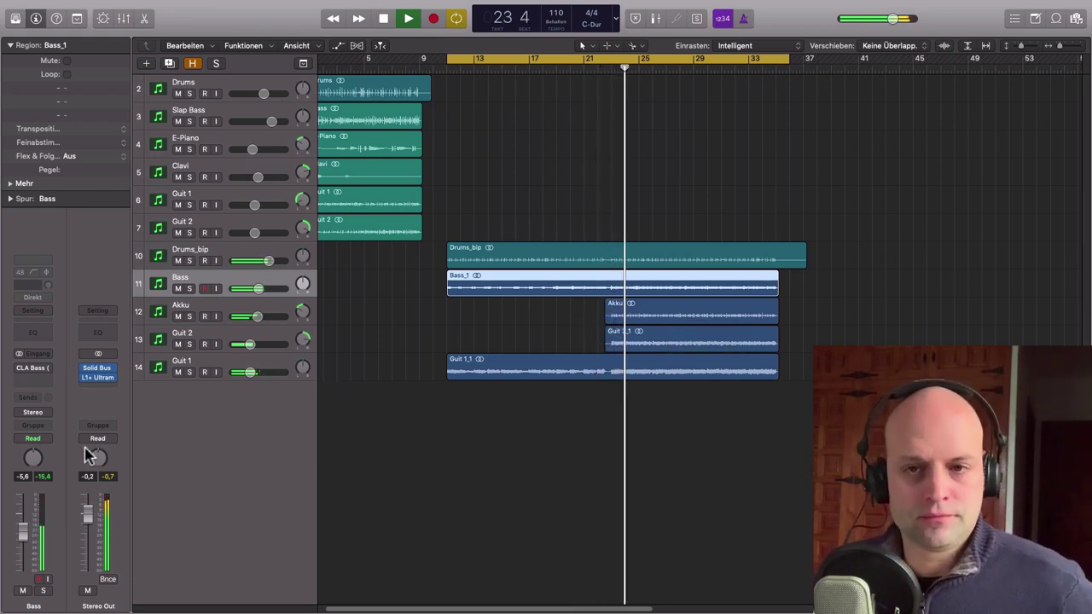
drag(25, 536, 26, 530)
click(189, 288)
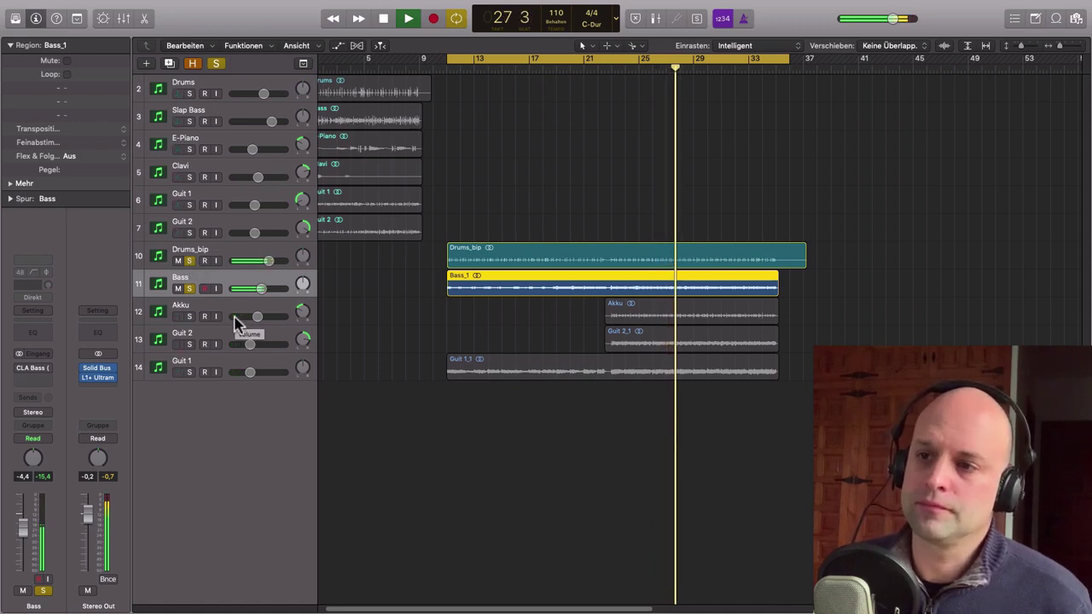
Stop playback, open the Bass track's CLA Bass window and move it clear of the track list, then restart playback from bar 11.
key(space)
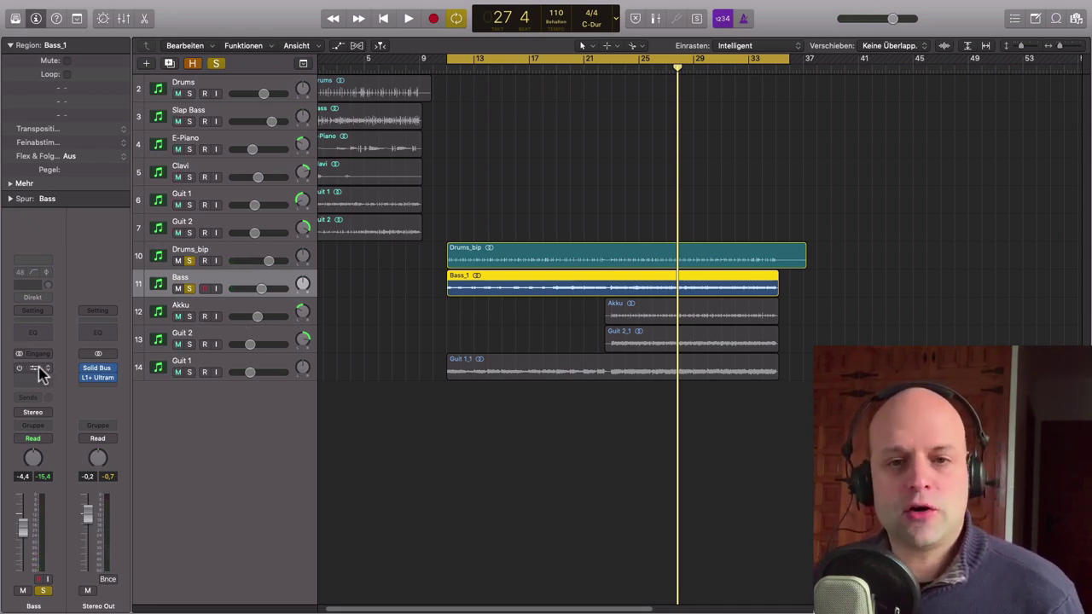
drag(639, 145, 829, 176)
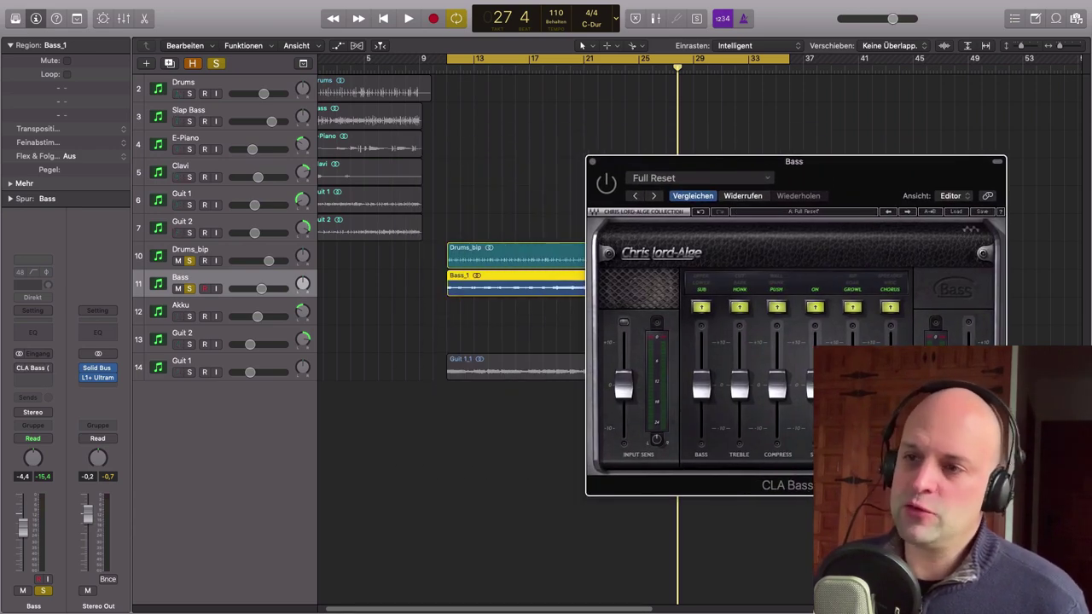
drag(663, 174, 584, 162)
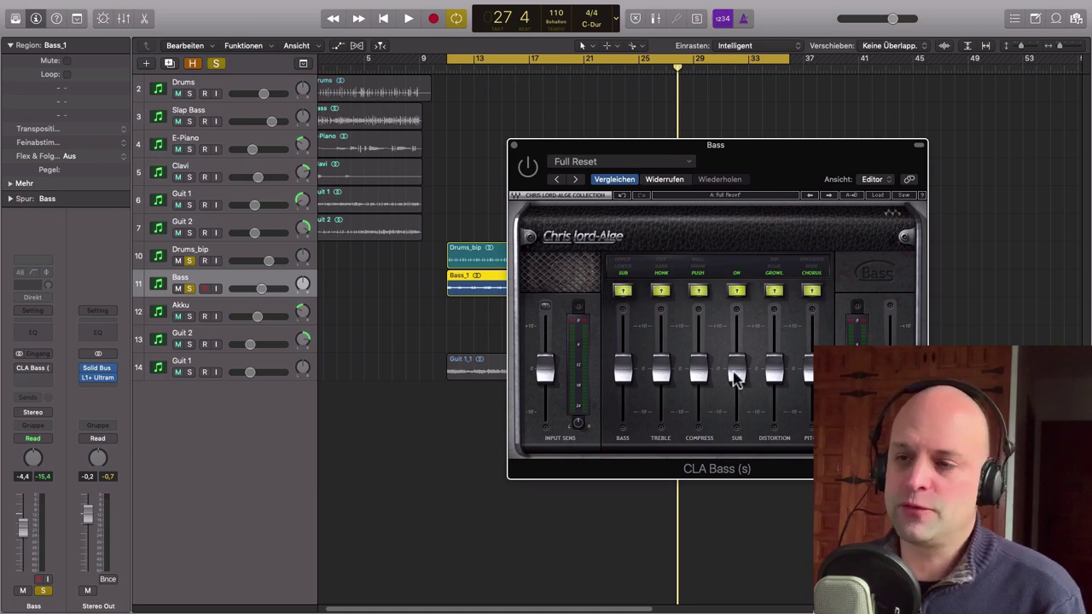
drag(768, 170, 663, 179)
key(space)
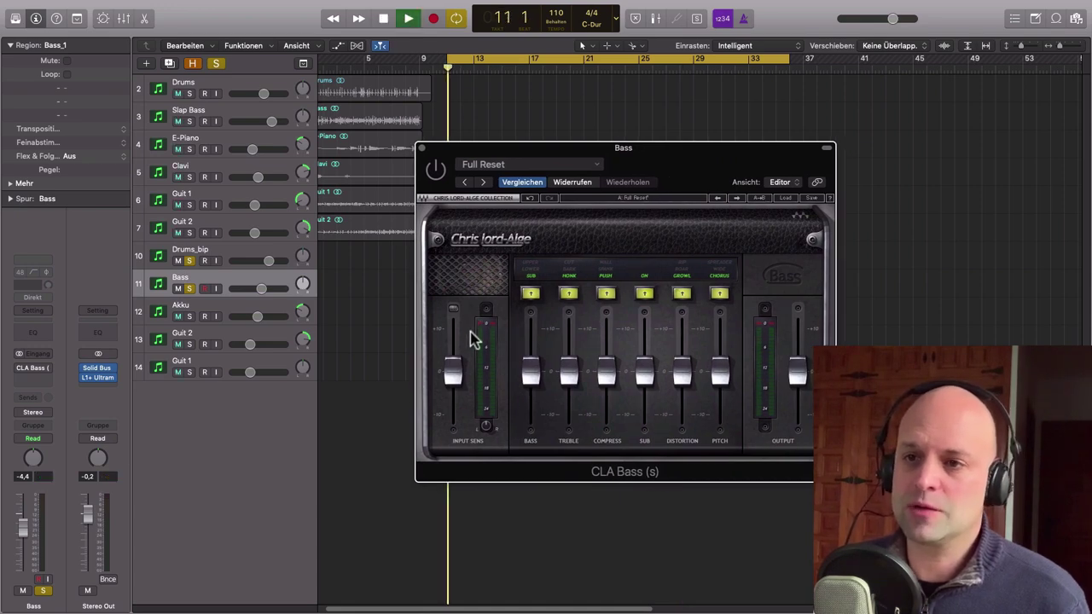
Switch CLA Bass on during playback, lower its Output fader to about -7, and raise Input Sens slightly above 0.
click(436, 171)
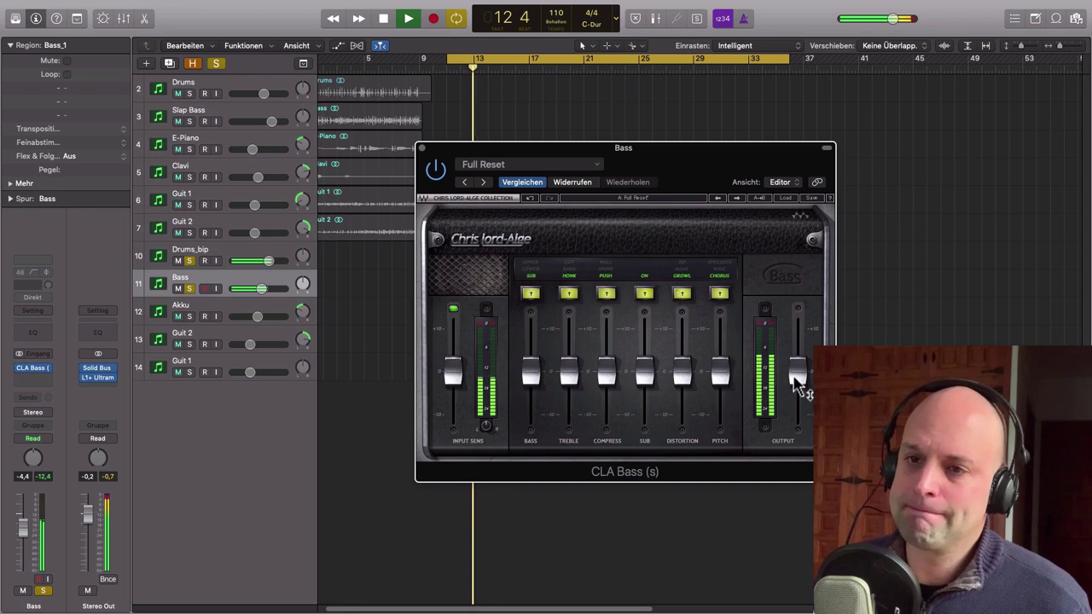
drag(795, 375, 799, 408)
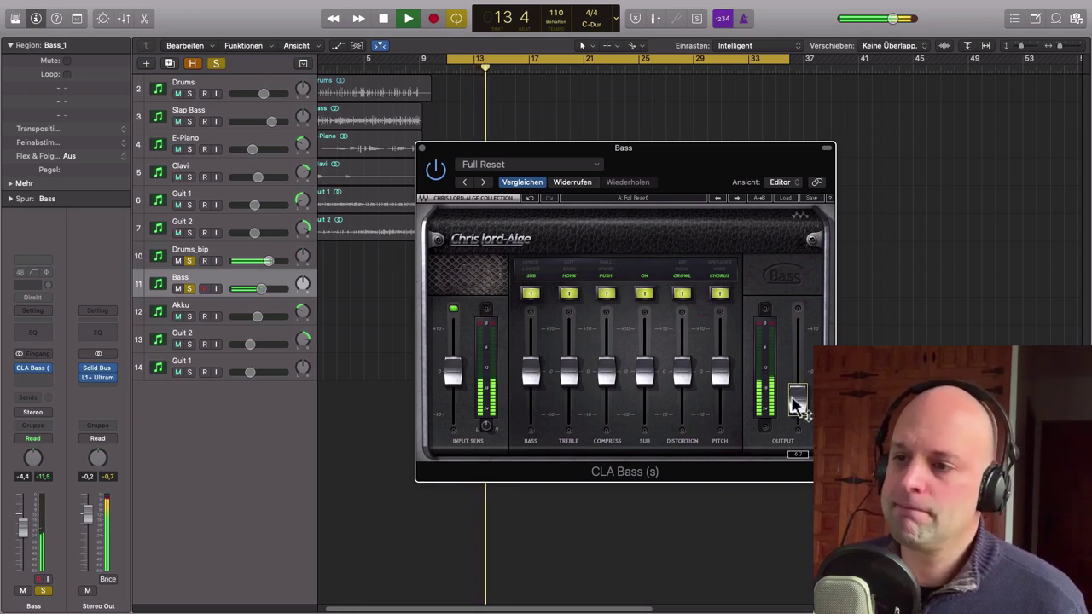
drag(455, 373, 455, 367)
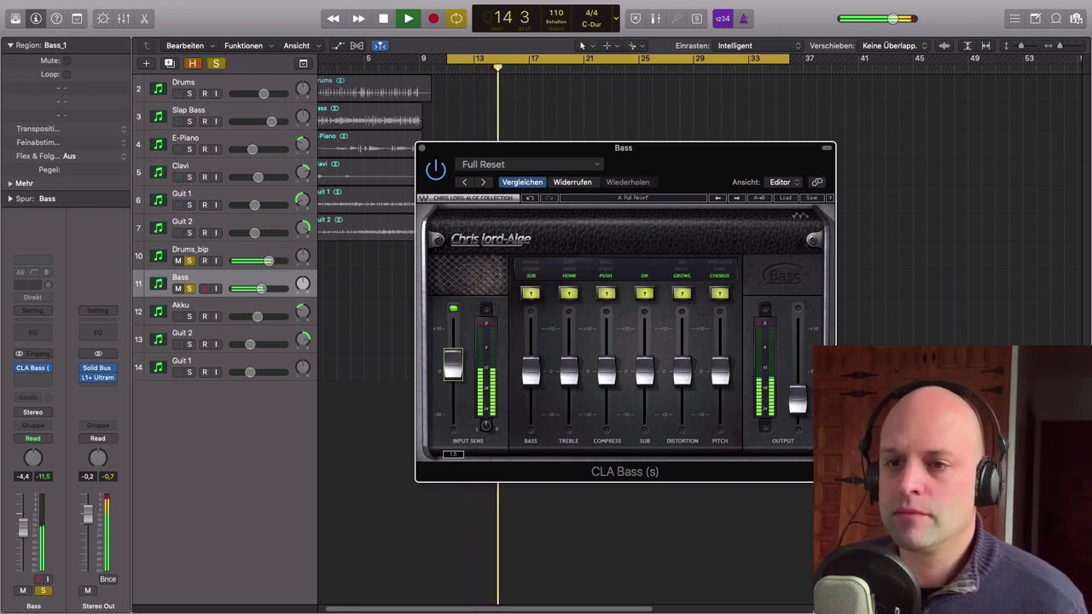
Raise Bass to about 3 in Upper mode, Treble to about 5 and Compress to about 4 in Wall mode, and turn Sub off after trying it.
drag(530, 372, 606, 346)
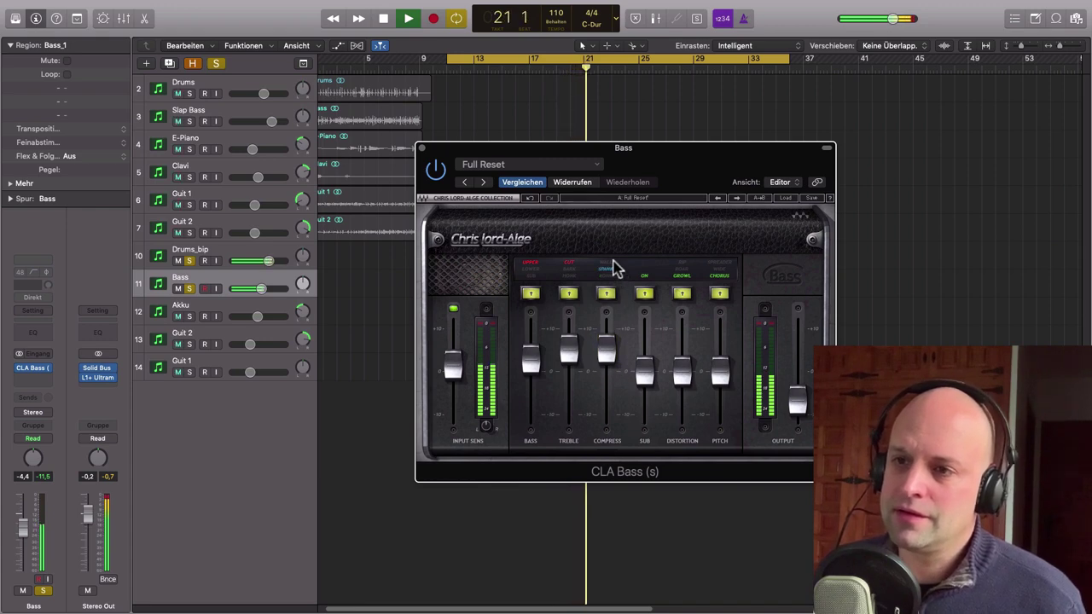
drag(606, 348, 646, 340)
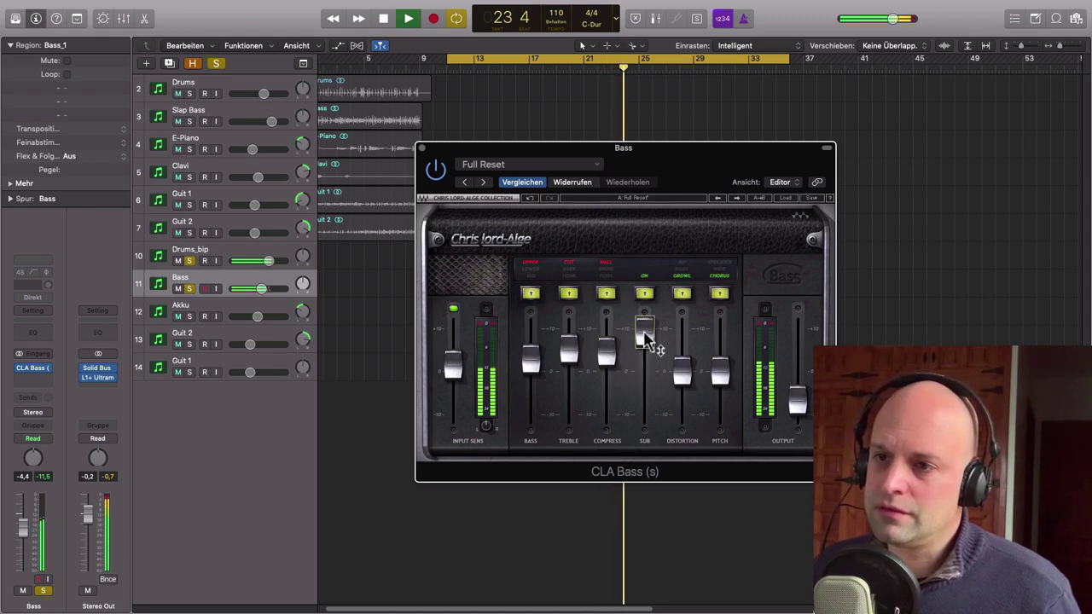
alt+click(645, 339)
click(644, 295)
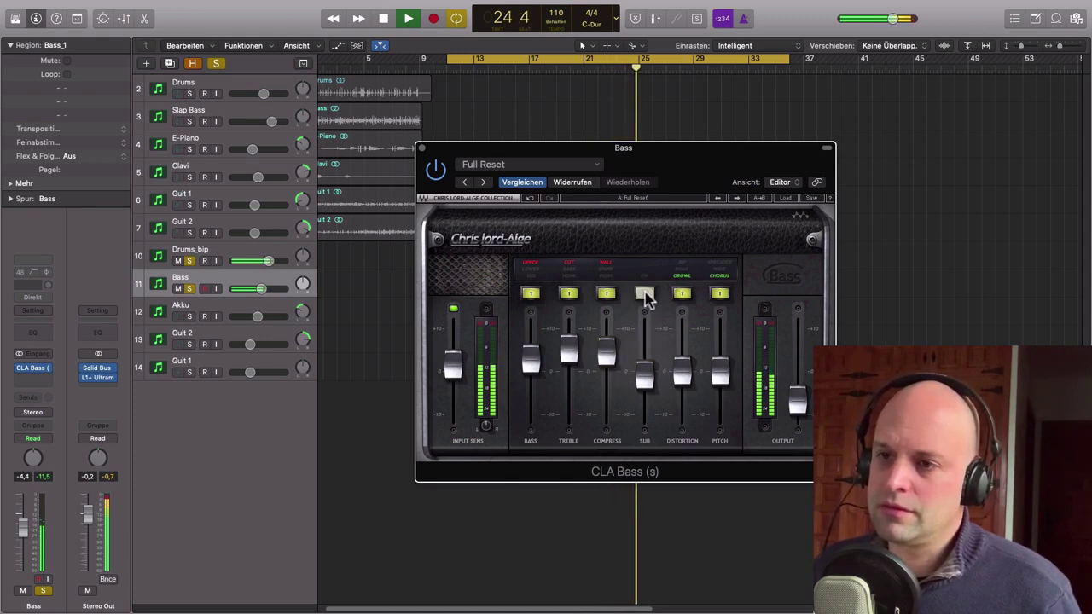
Audition the Distortion section in Roar mode, off, and in Growl mode, leaving it on Growl with the fader near 0.
drag(681, 371, 681, 370)
click(681, 293)
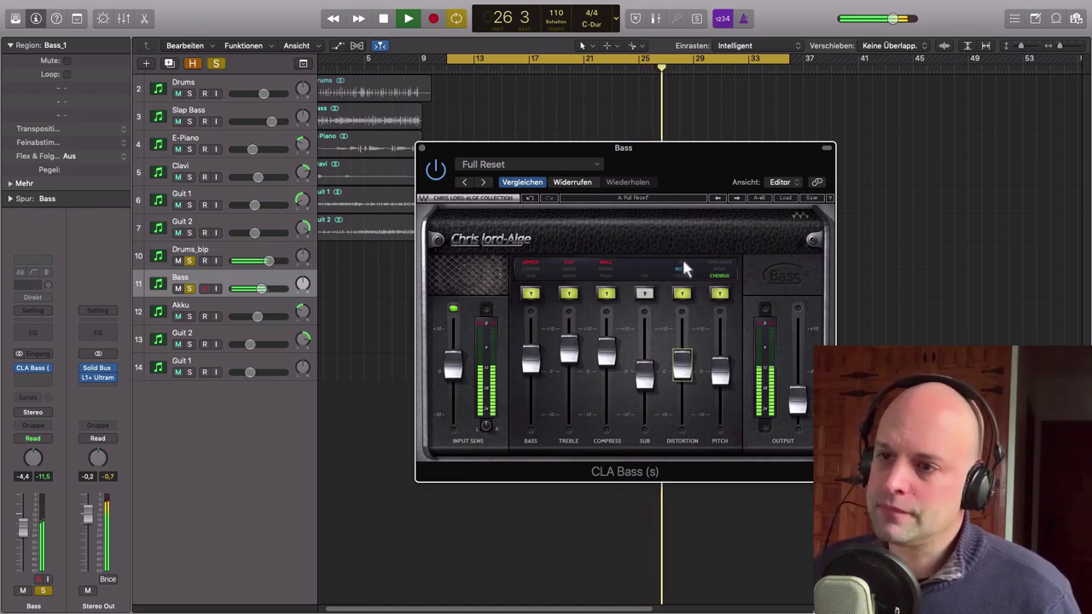
click(682, 267)
click(689, 276)
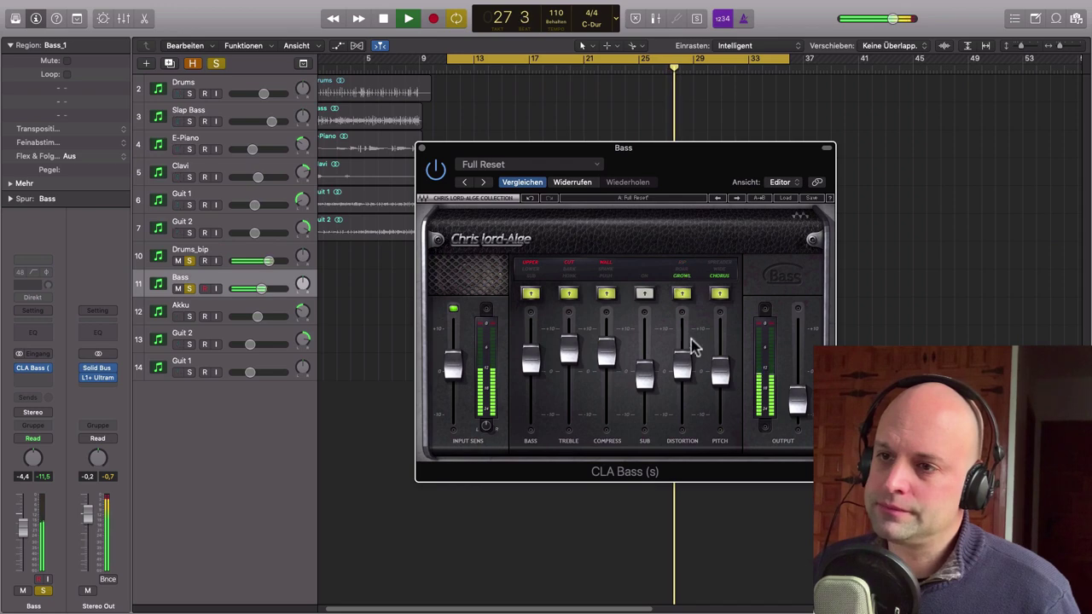
mouse_move(685, 370)
mouse_down()
mouse_move(682, 328)
mouse_move(682, 363)
mouse_up()
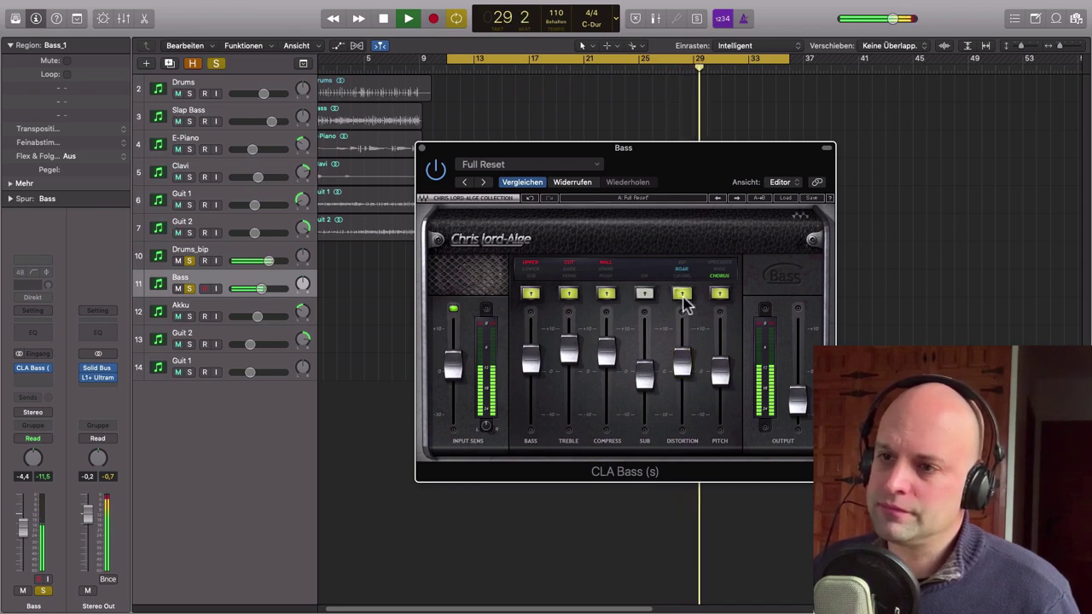
click(683, 298)
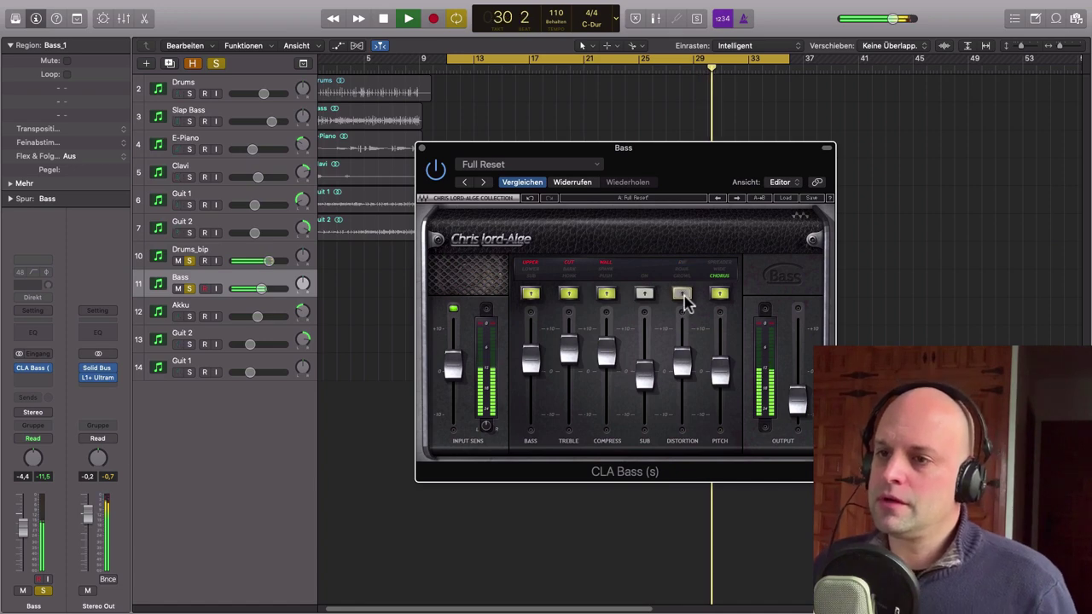
click(682, 298)
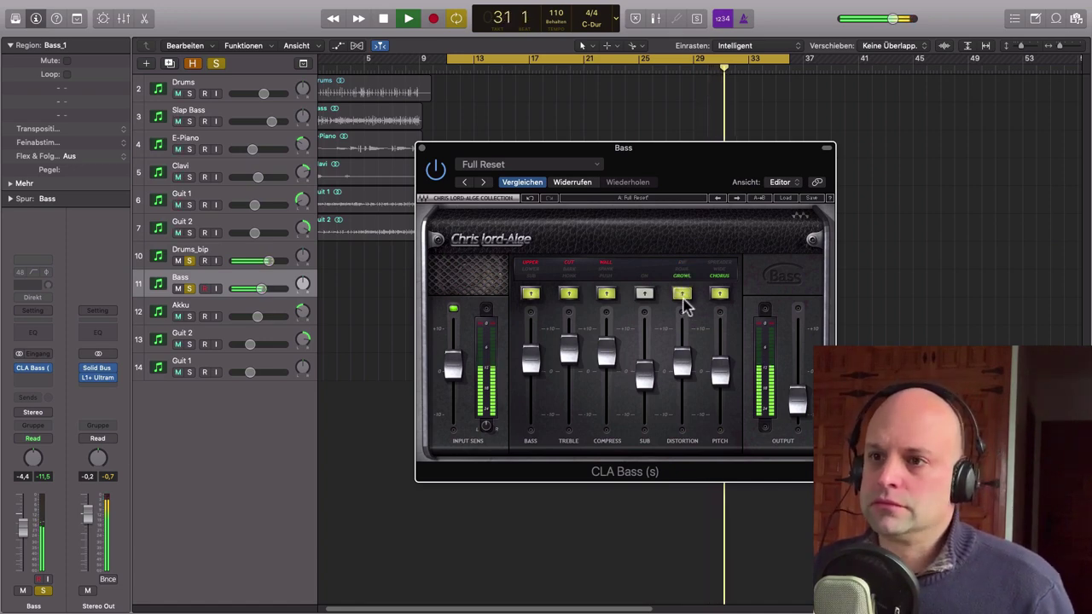
click(685, 369)
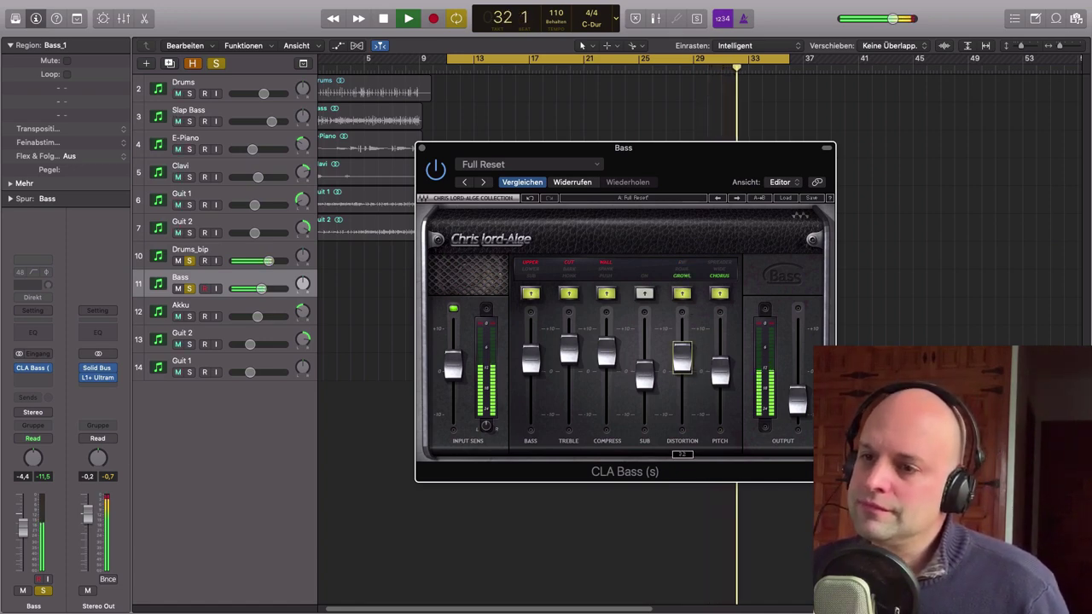
click(682, 275)
drag(694, 370, 693, 390)
click(683, 280)
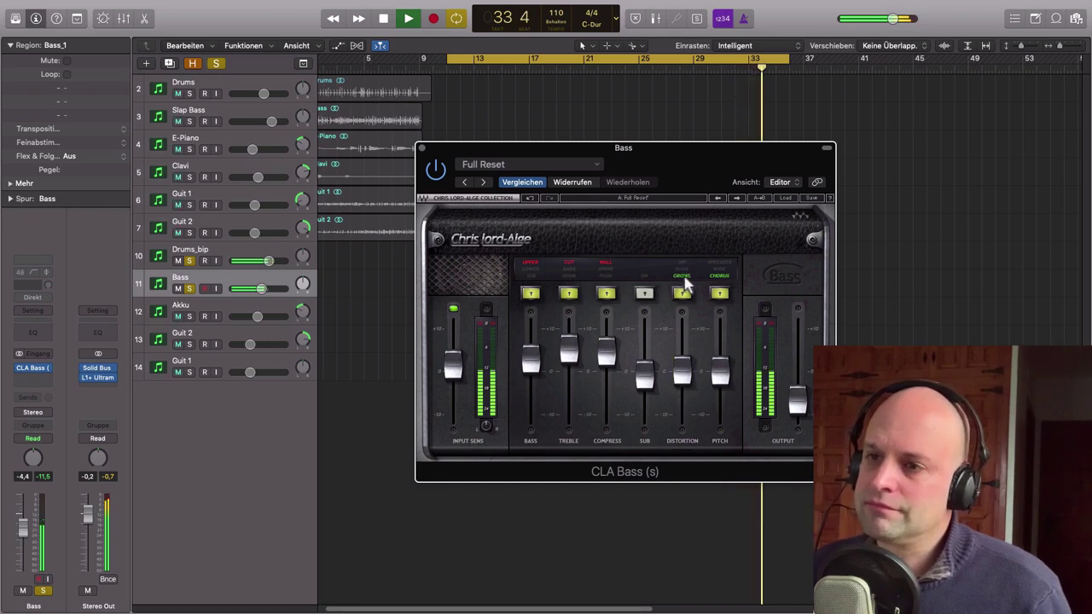
Audition the Pitch section's Wide and Spreader modes, then return it to Chorus with the fader slightly above 0.
click(719, 276)
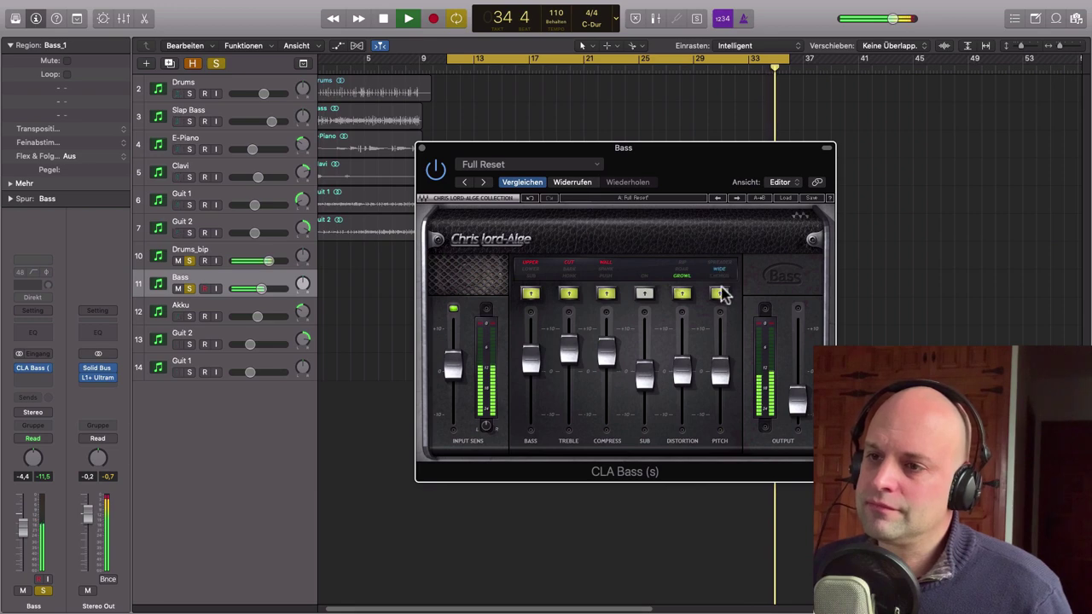
drag(725, 378, 727, 374)
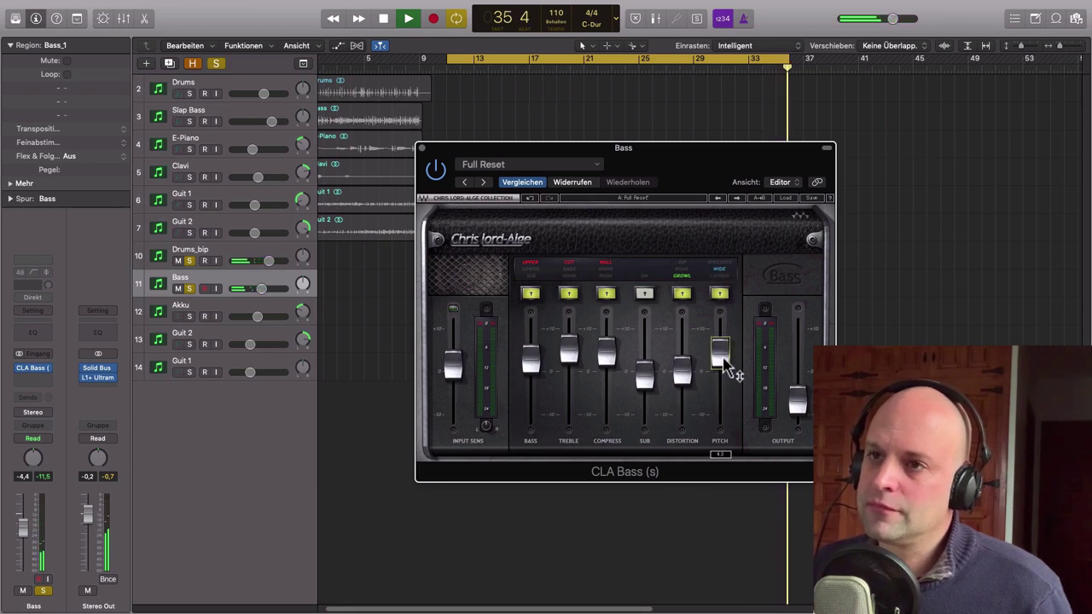
click(721, 266)
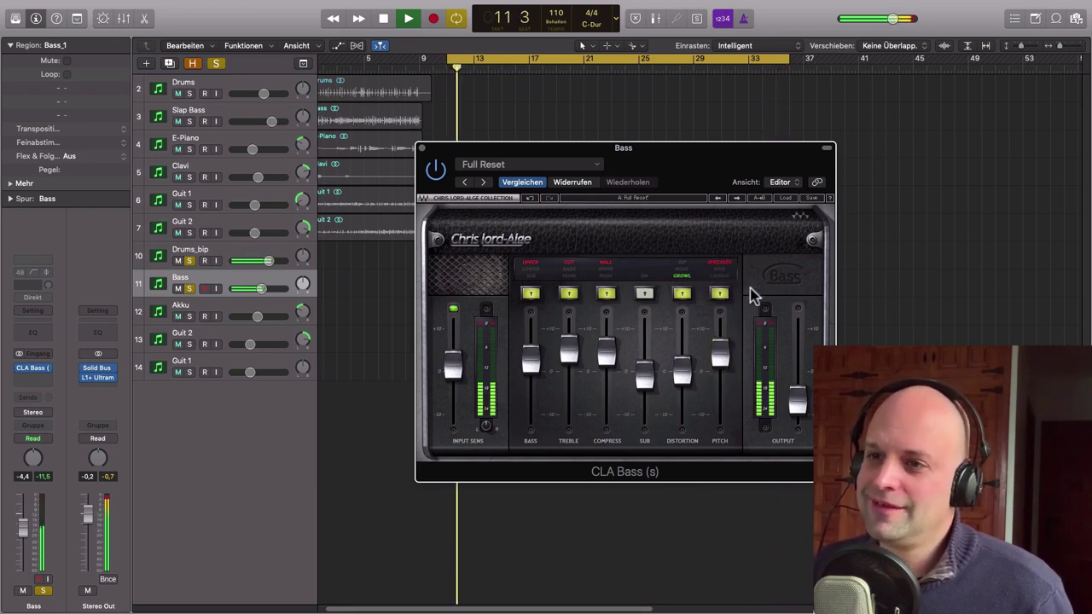
click(724, 290)
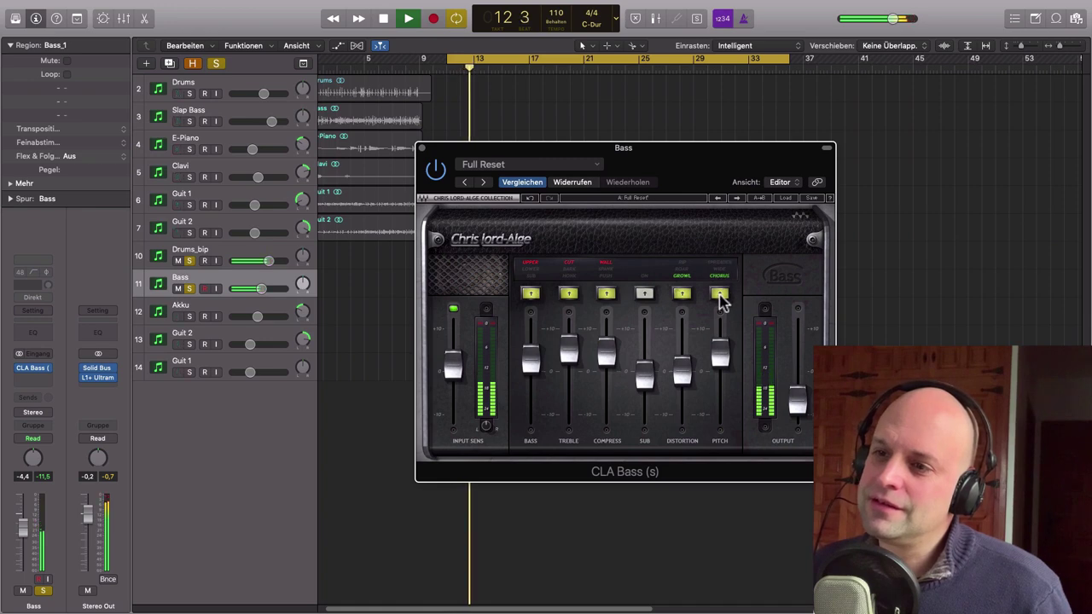
drag(720, 352, 720, 364)
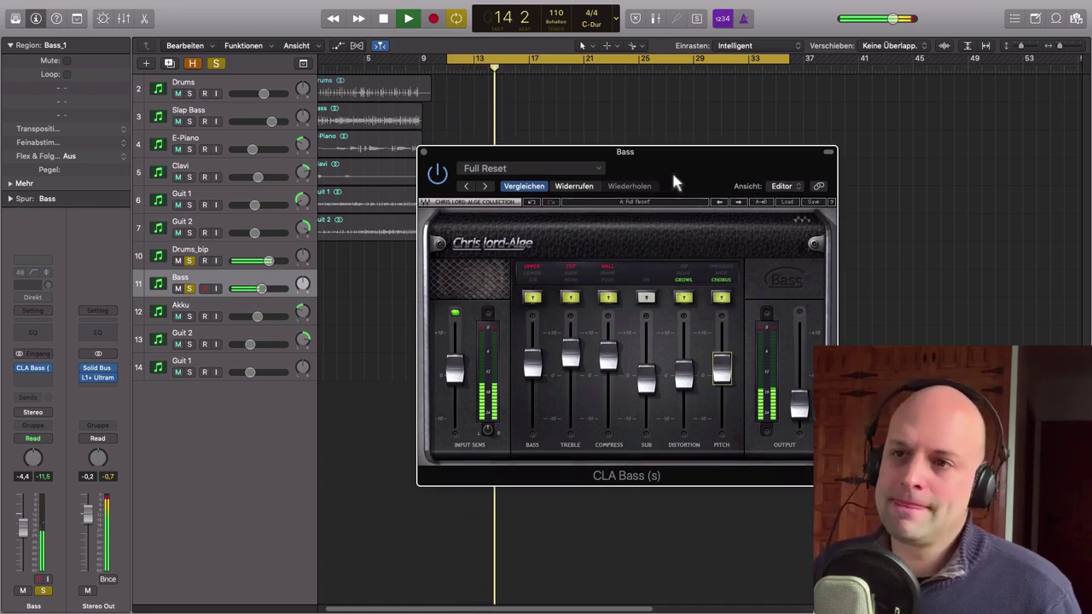
Unsolo the Bass and Drums_bip tracks, raise Input Sens a little, and compare the full mix with CLA Bass switched off.
drag(672, 170, 780, 148)
click(189, 289)
click(190, 261)
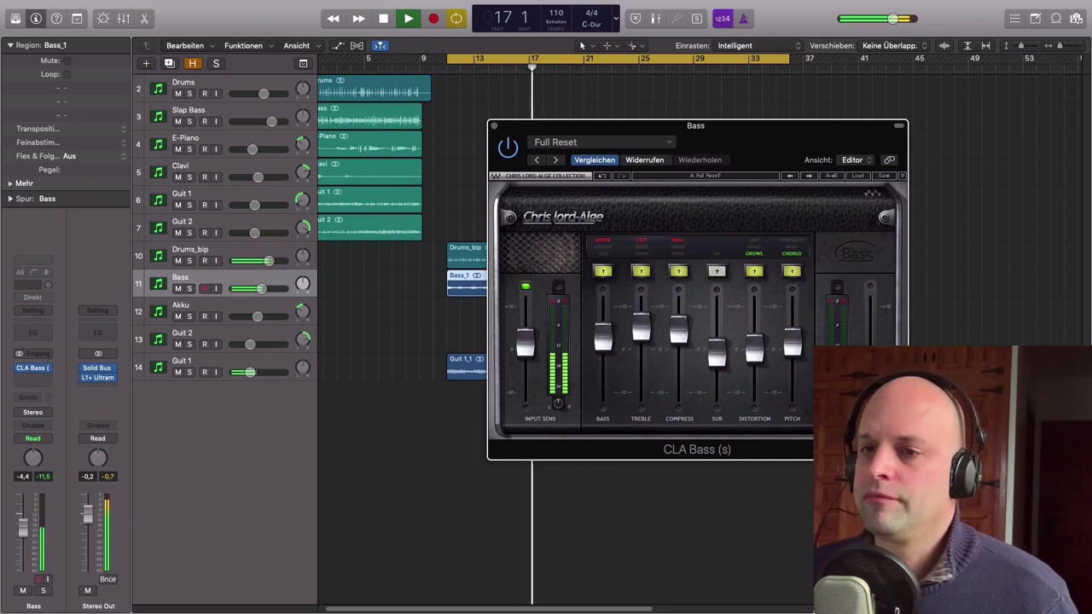
drag(525, 345, 525, 338)
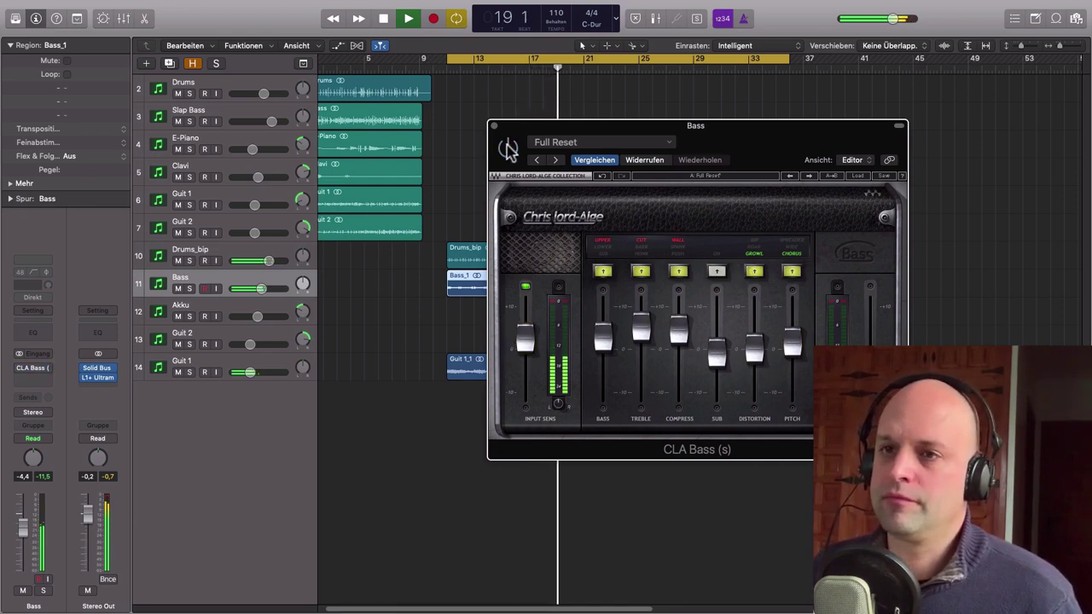
drag(508, 150, 544, 167)
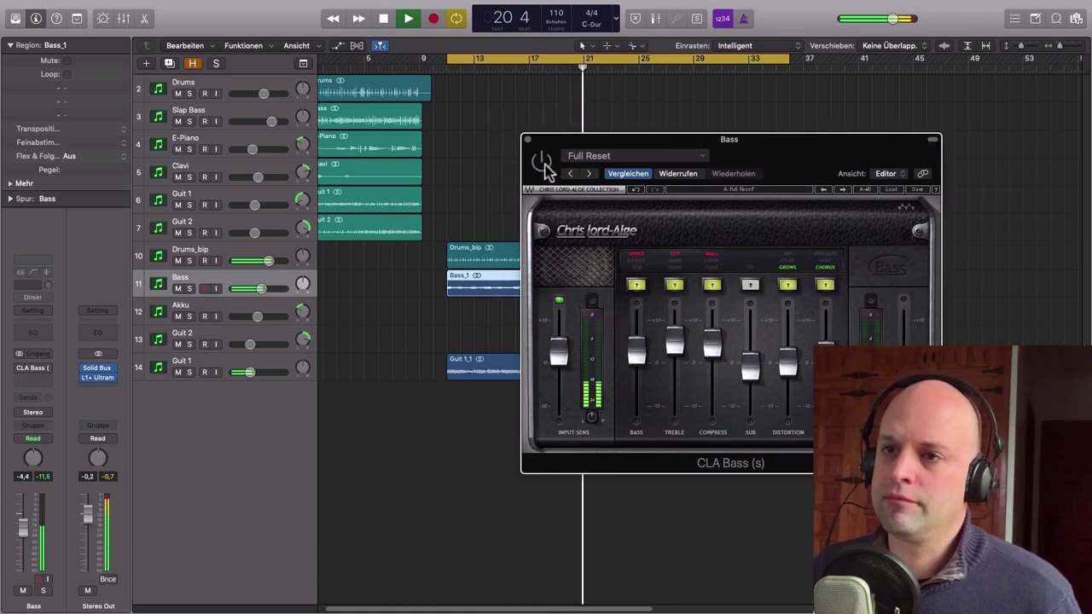
With CLA Bass back on, set Treble to about 6 in Honk mode and raise Distortion to about 4.2.
drag(787, 365, 788, 343)
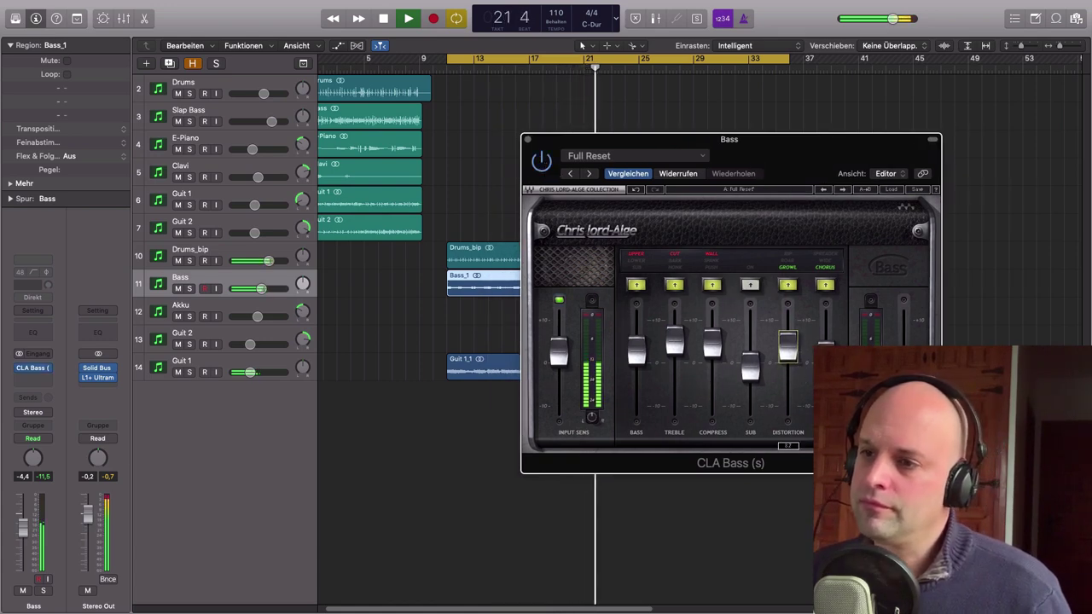
drag(674, 344, 674, 332)
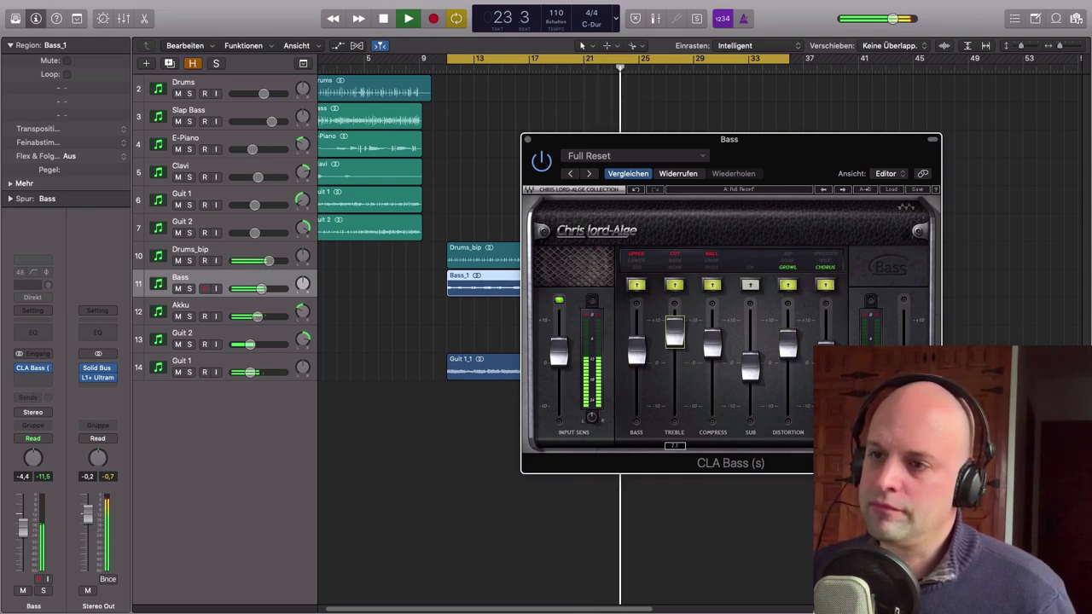
click(673, 284)
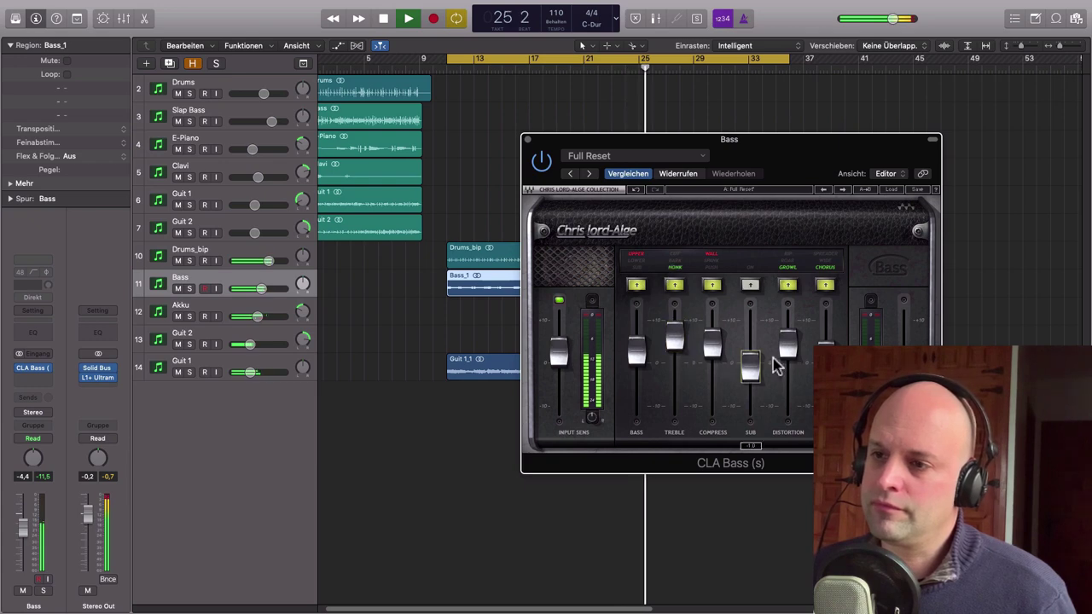
drag(787, 345, 787, 341)
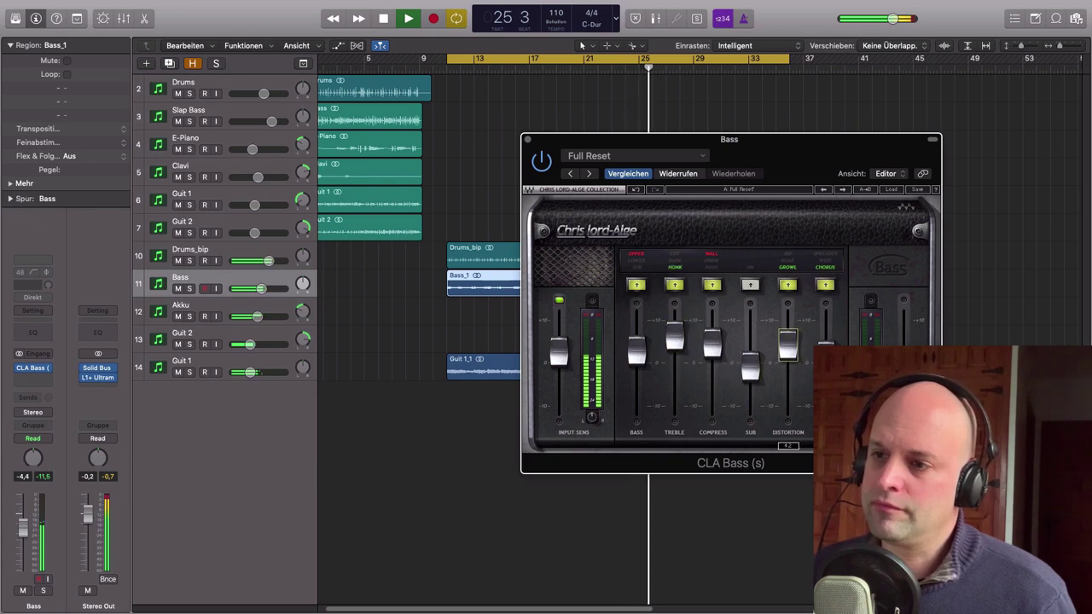
Stop playback, solo the Bass and Drums_bip tracks, and restart from bar 11 with CLA Bass switched off.
click(540, 164)
key(space)
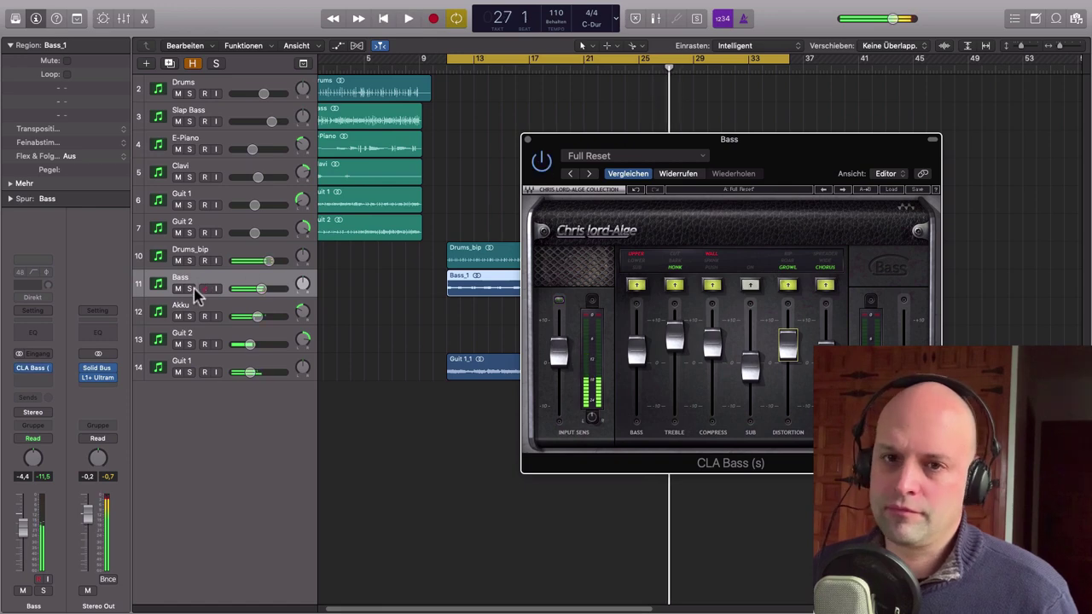
click(189, 288)
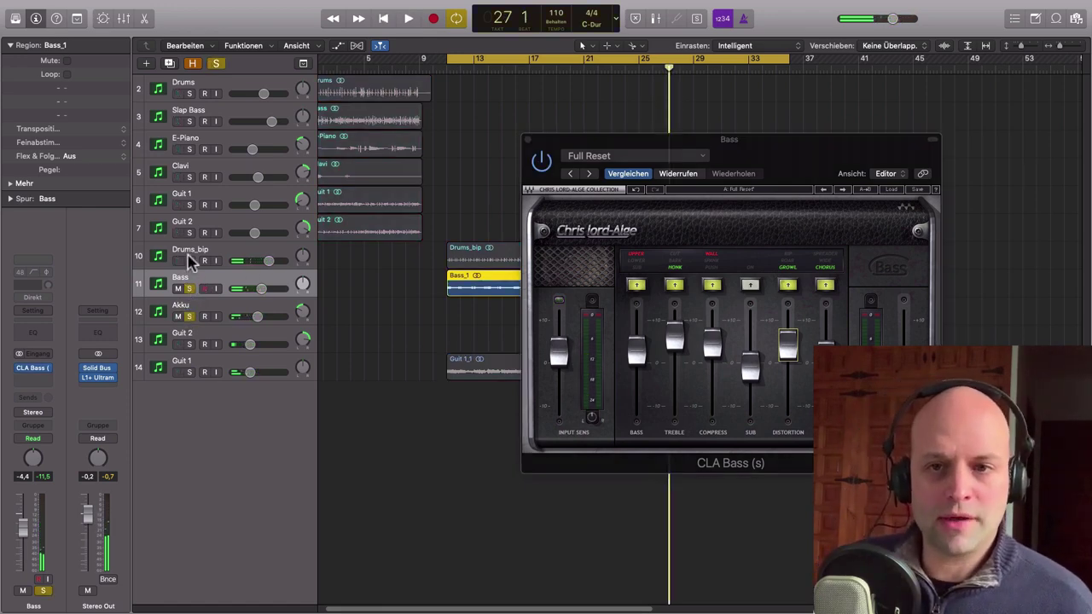
click(189, 261)
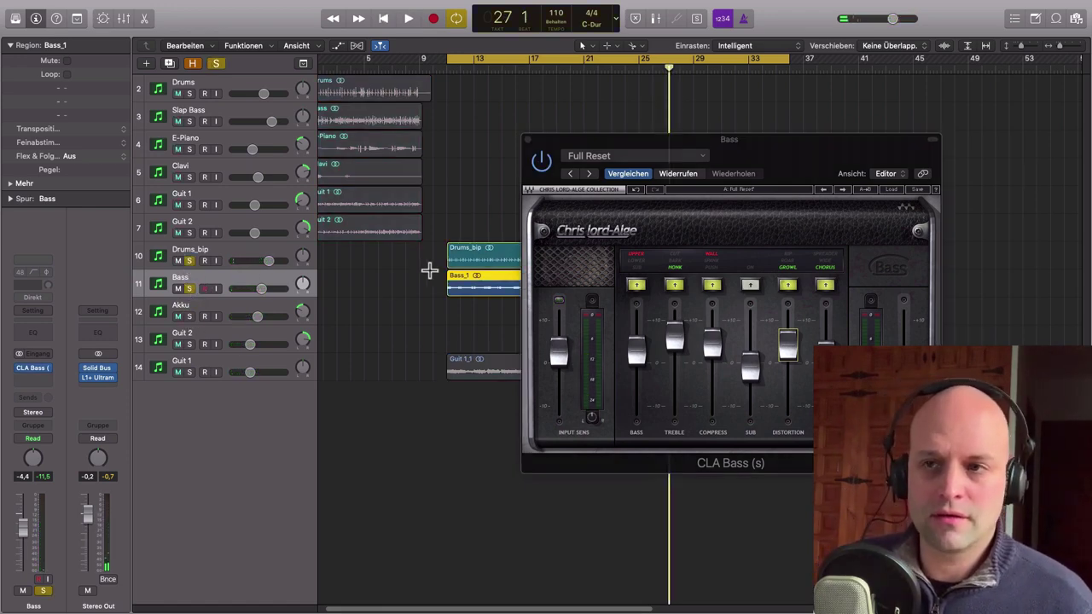
click(541, 162)
key(space)
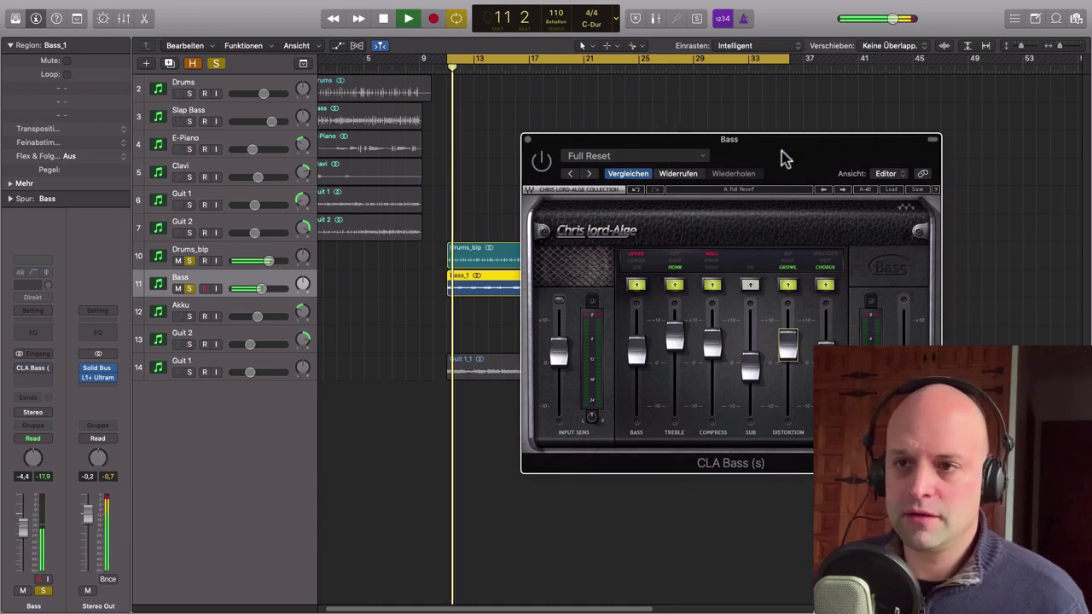
Move the plug-in window aside, jump playback to around bar 21, and switch CLA Bass on to compare the sound.
drag(781, 151, 718, 163)
click(584, 67)
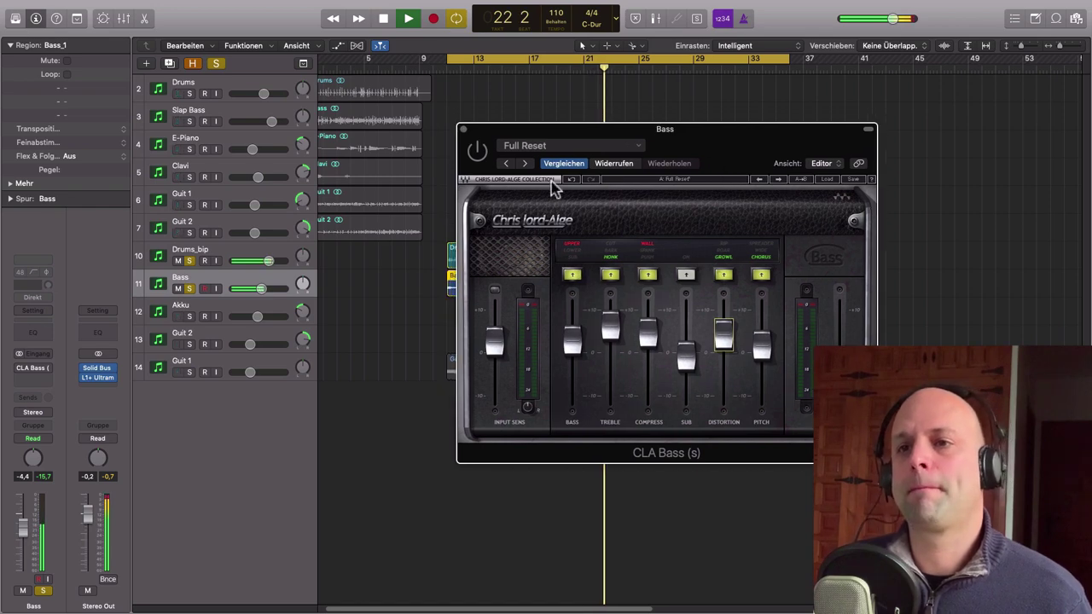
click(477, 152)
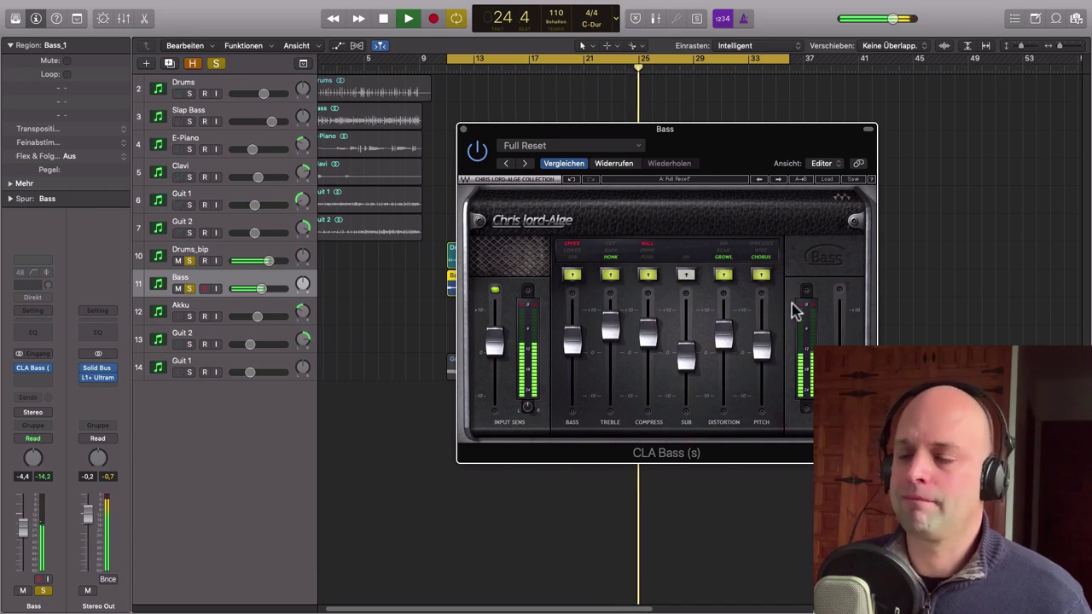
Switch the Pitch effect off and lower Distortion to just below the middle, toggling Distortion briefly while leaving it in Growl mode.
click(762, 275)
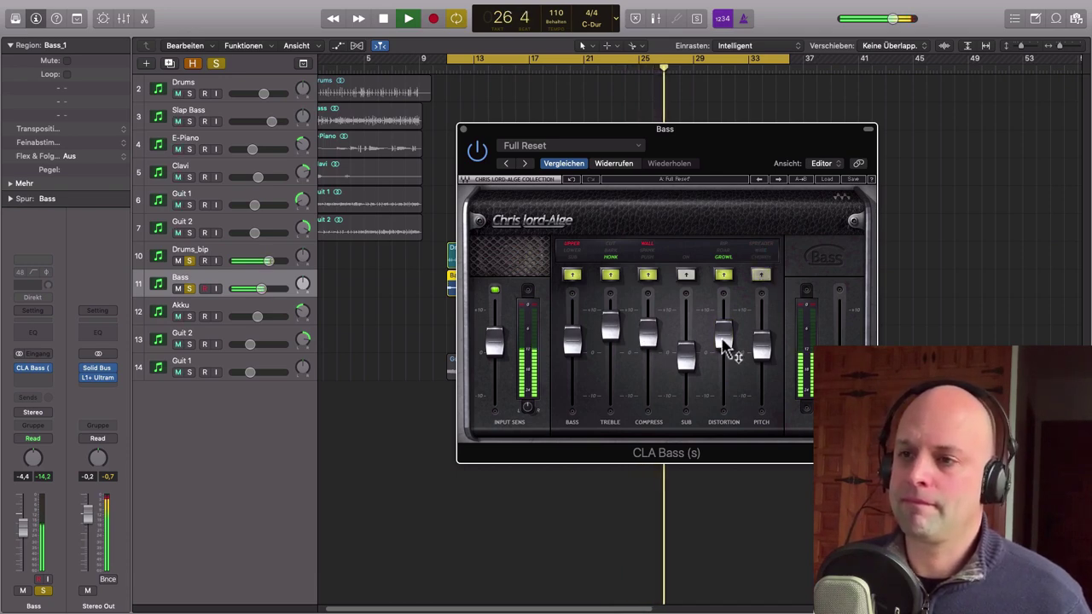
mouse_move(725, 341)
mouse_down()
mouse_move(725, 320)
mouse_move(723, 375)
mouse_move(723, 354)
mouse_up()
click(723, 274)
click(723, 274)
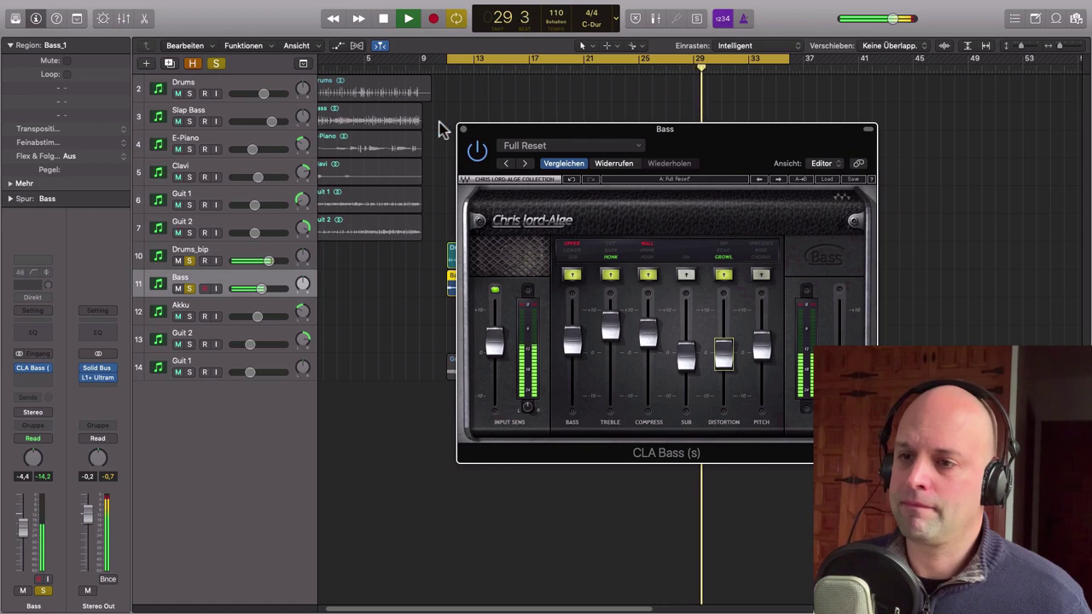
Check the sound with the plug-in's bypass, and change Treble from Honk to its red mode at about 6.2.
click(476, 151)
drag(610, 328, 610, 322)
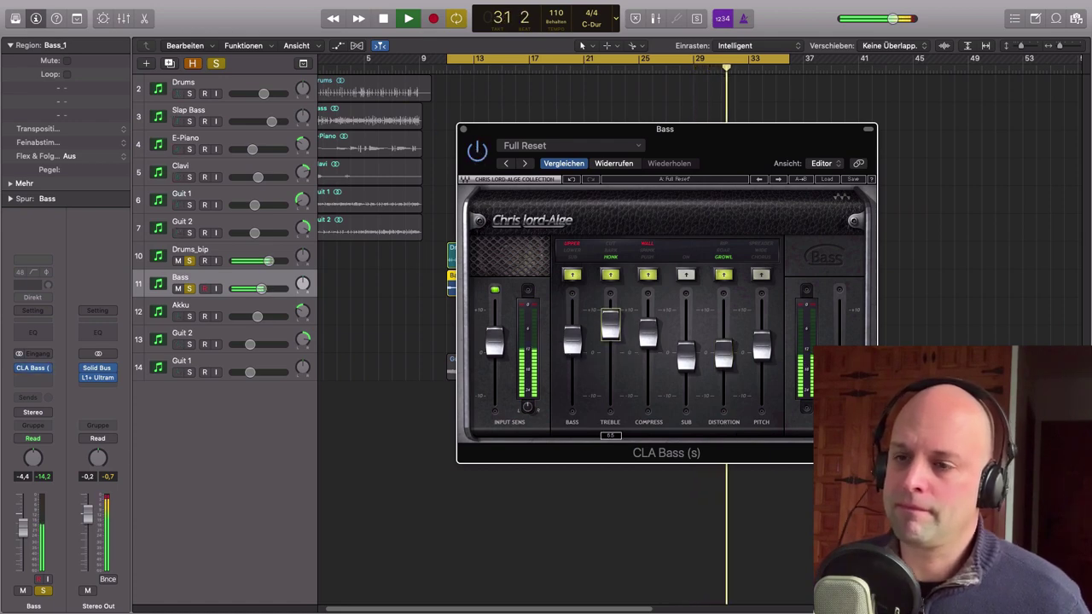
click(610, 275)
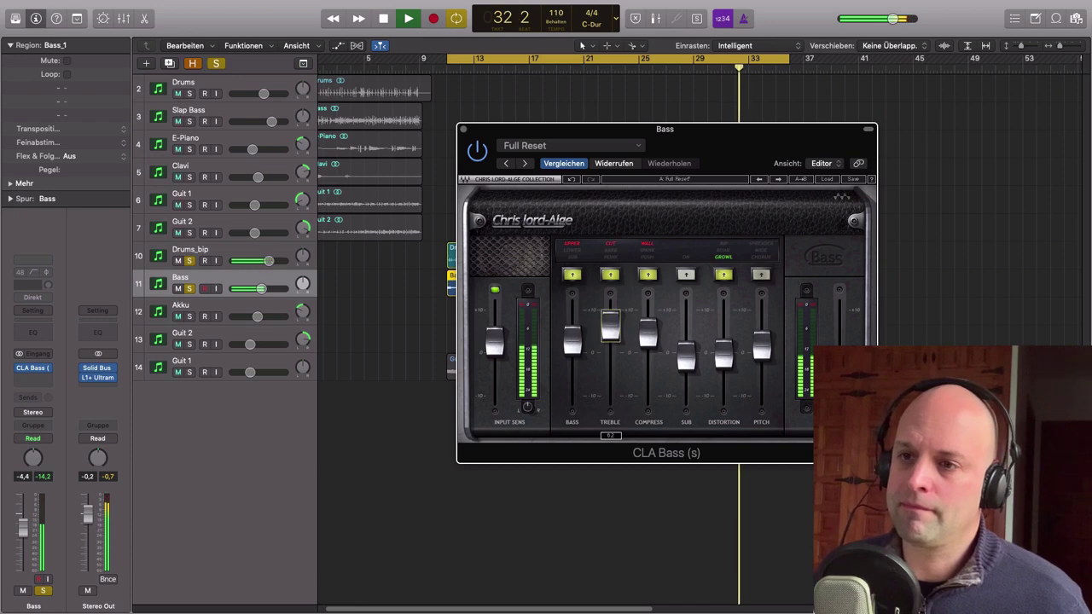
Move the plug-in window aside, restart playback from bar 11 with CLA Bass off, switch it on to compare, and stop.
drag(644, 147, 749, 145)
key(space)
key(space)
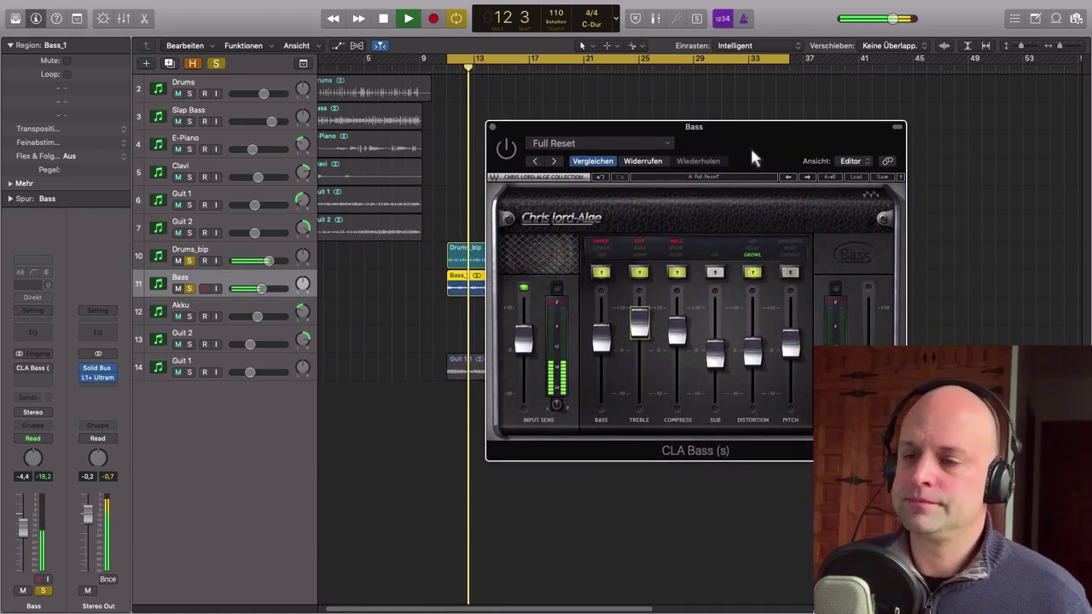
click(507, 152)
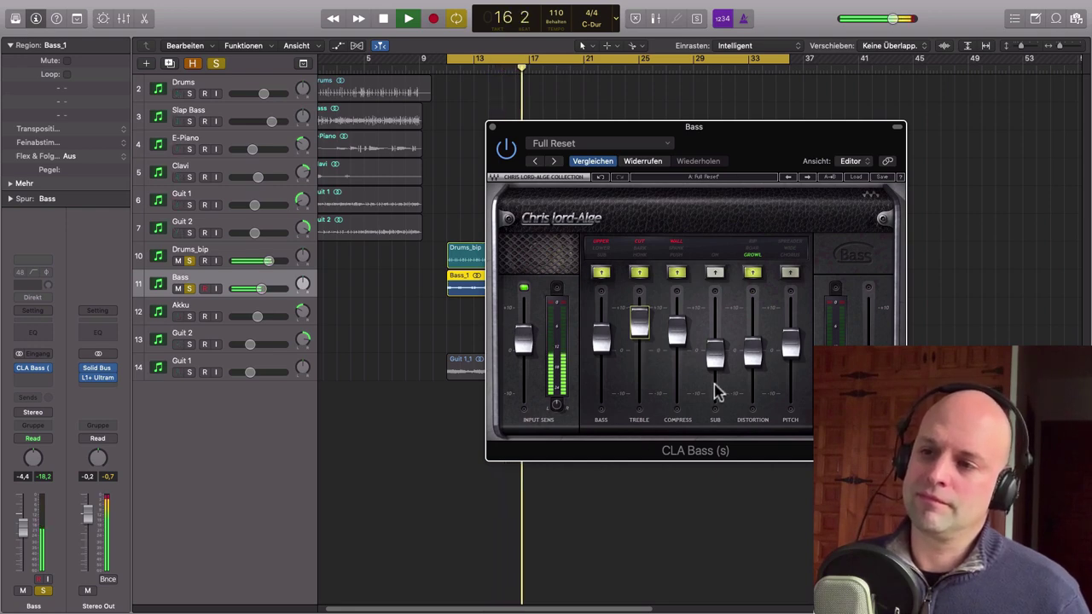
key(space)
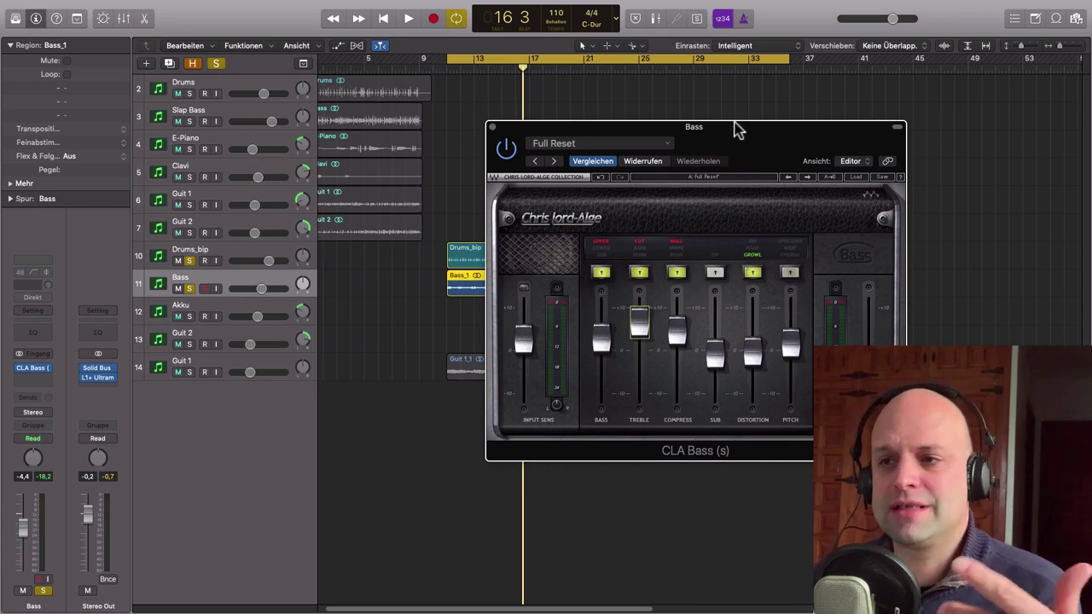
Move the plug-in window back towards the tracks and set Distortion to about 0.2.
drag(738, 128, 697, 142)
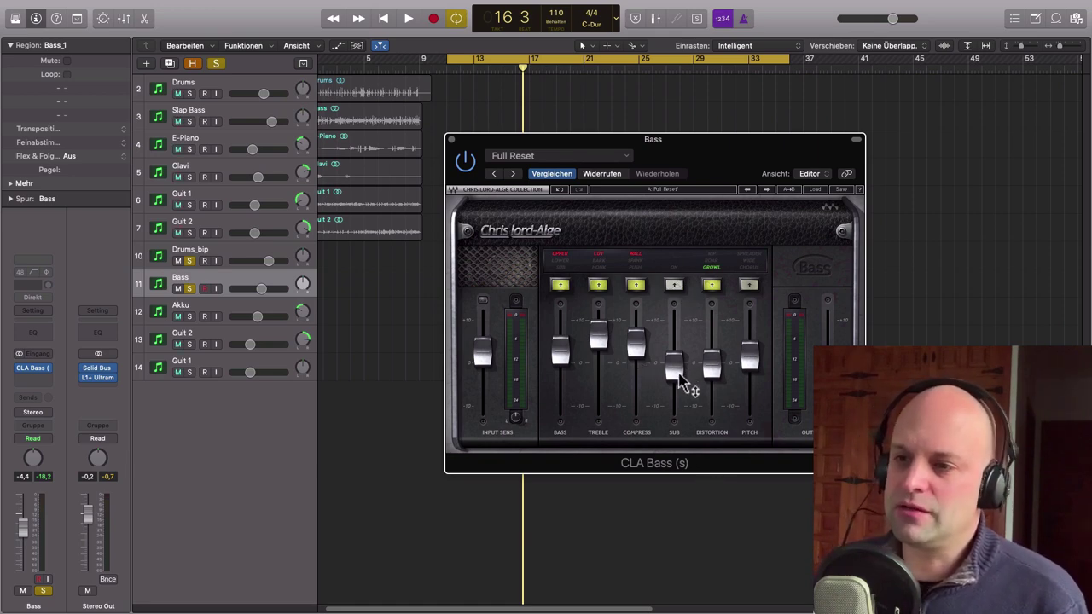
click(687, 384)
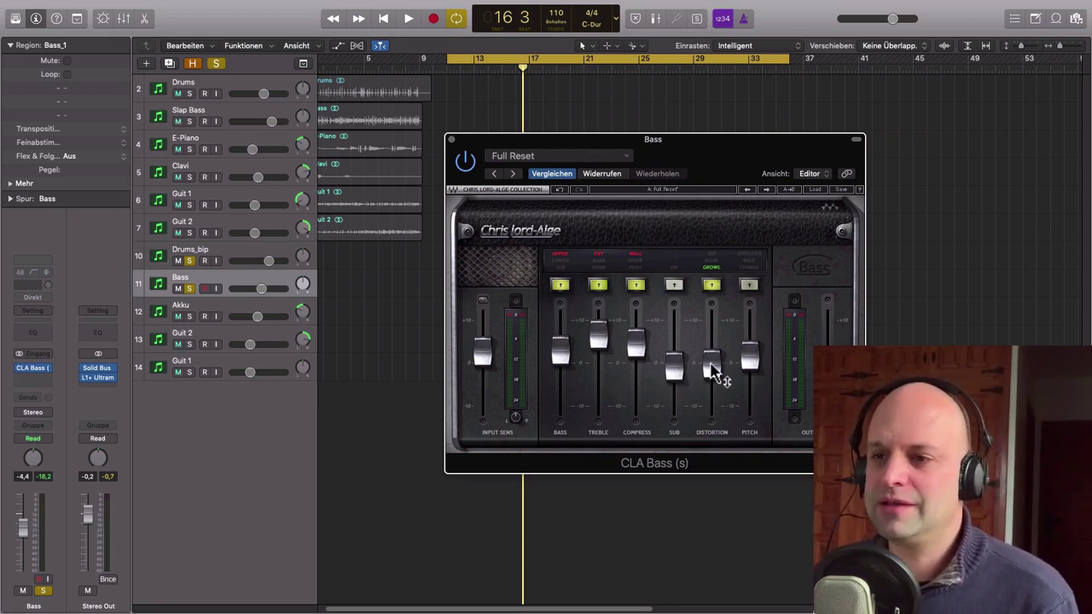
drag(710, 363, 717, 380)
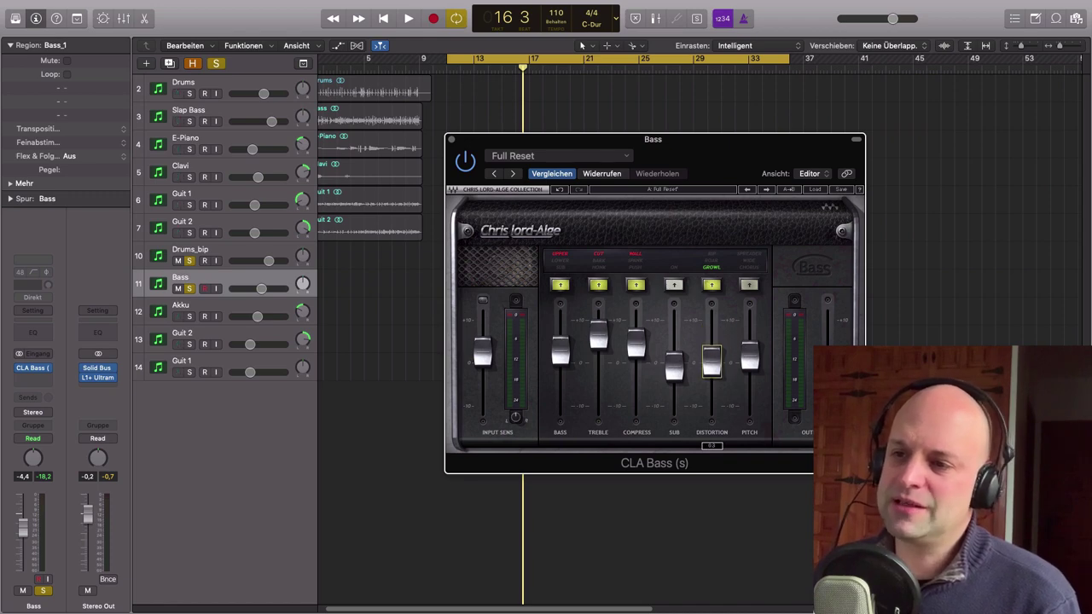